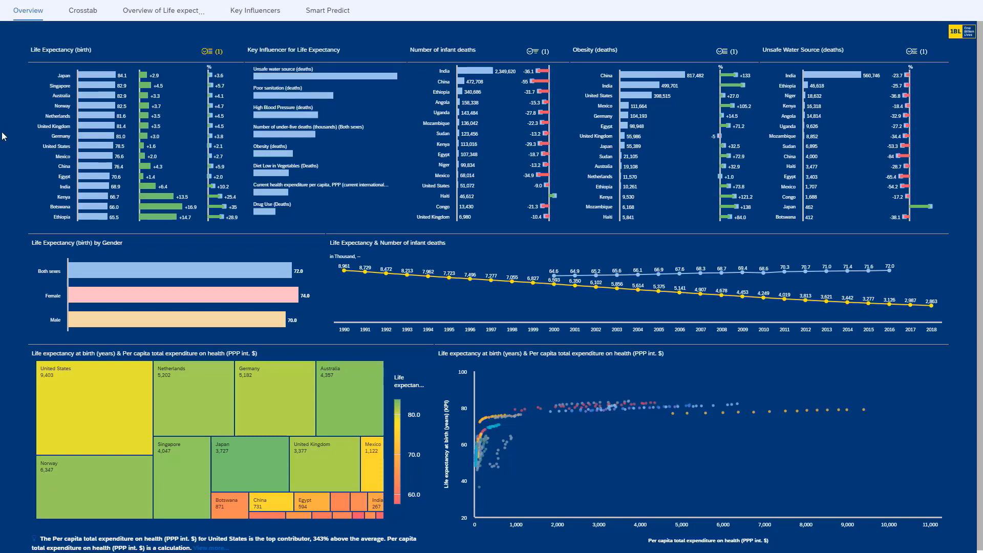
- Switch the measure of the Life Expectancy (birth) country chart to HALE (birth)
mouse_move(88, 148)
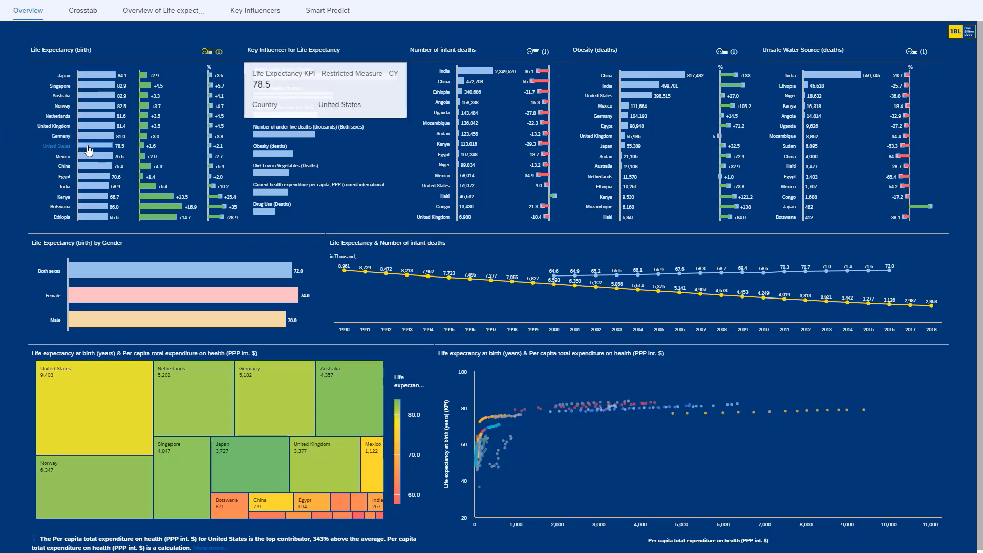
click(195, 57)
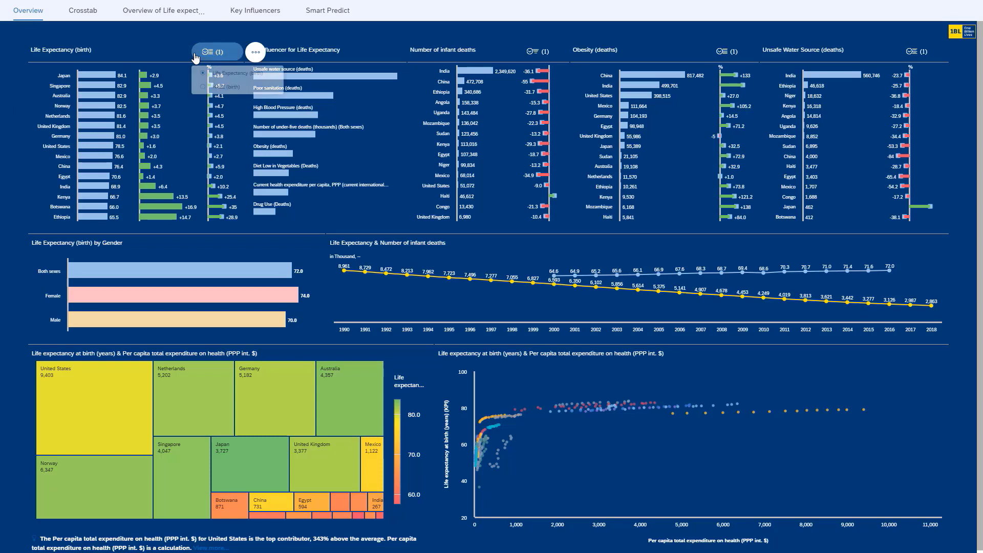
click(201, 88)
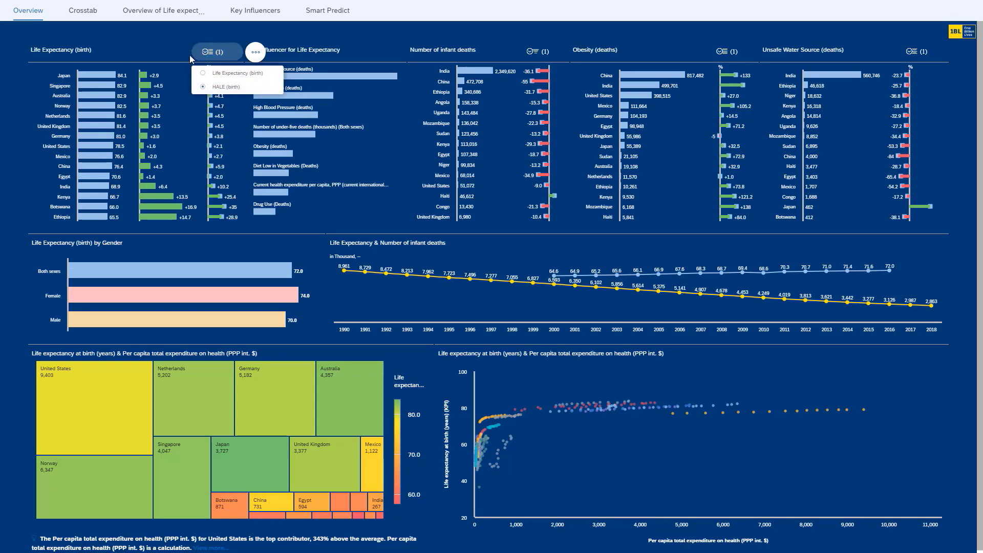
click(204, 32)
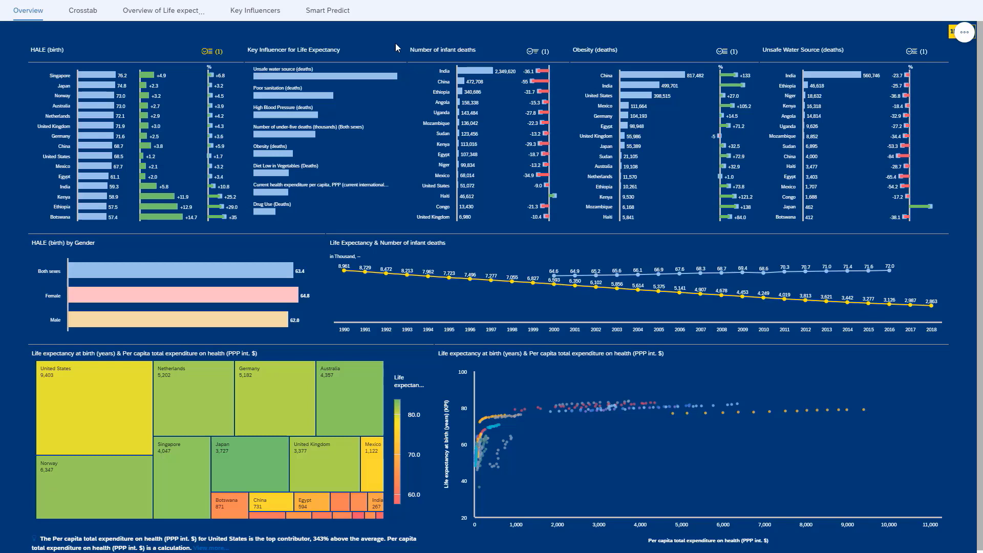
- Inspect the details of the Unsafe water source (deaths) and Obesity (deaths) influencers in the Key Influencer chart
click(395, 77)
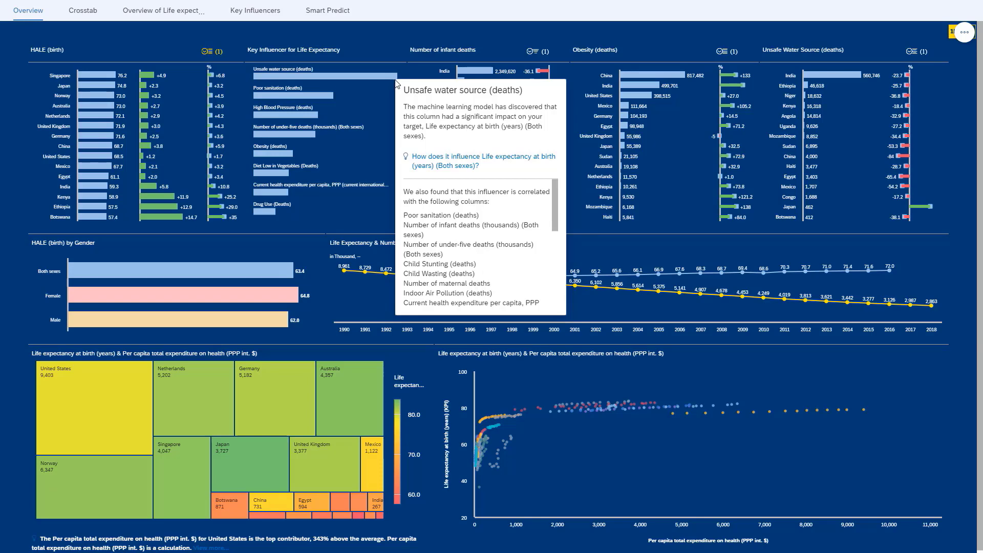
click(382, 107)
click(292, 154)
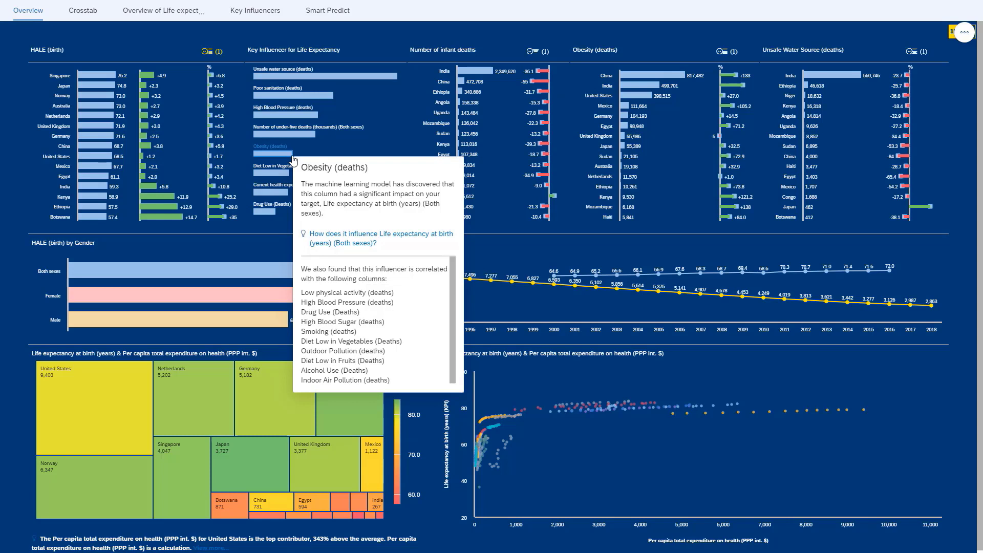
click(386, 142)
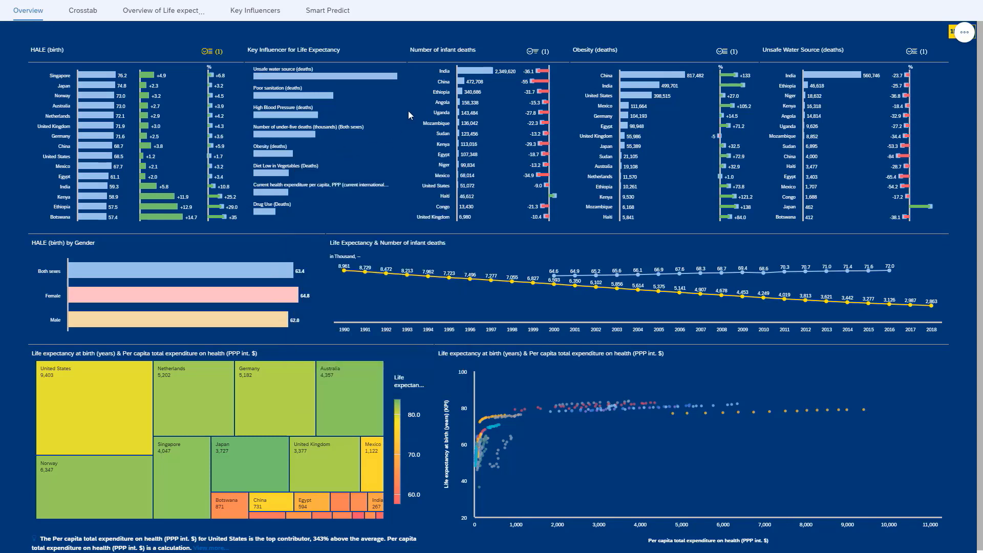
- Show Children < 5 (deaths) in the infant deaths chart and inspect the United States top Cause of Death contributor with Smart Insights
click(523, 56)
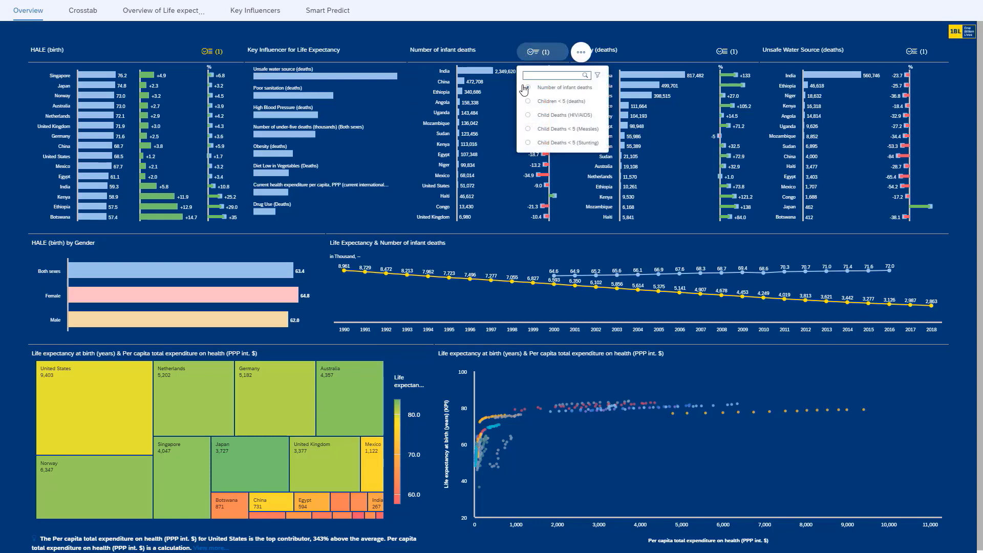
click(528, 101)
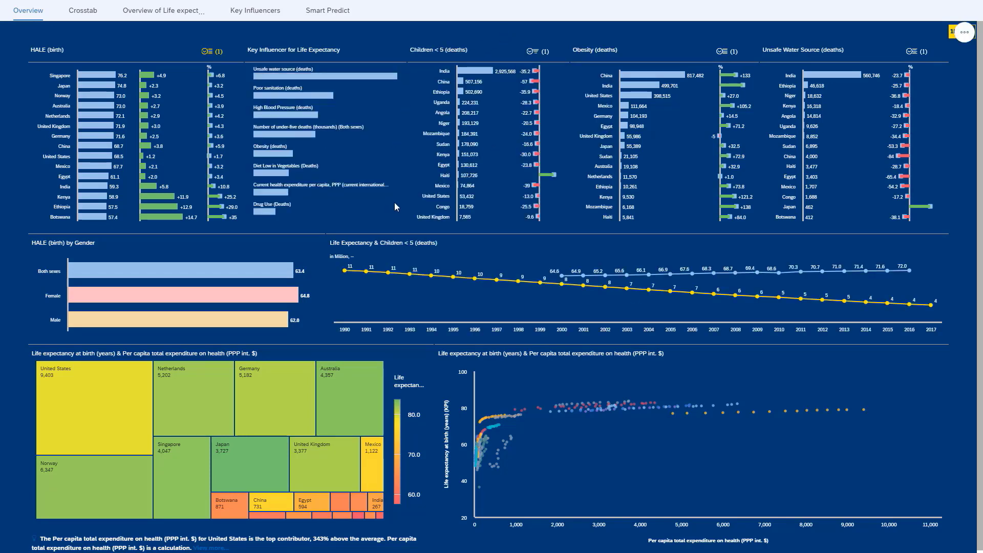
click(428, 203)
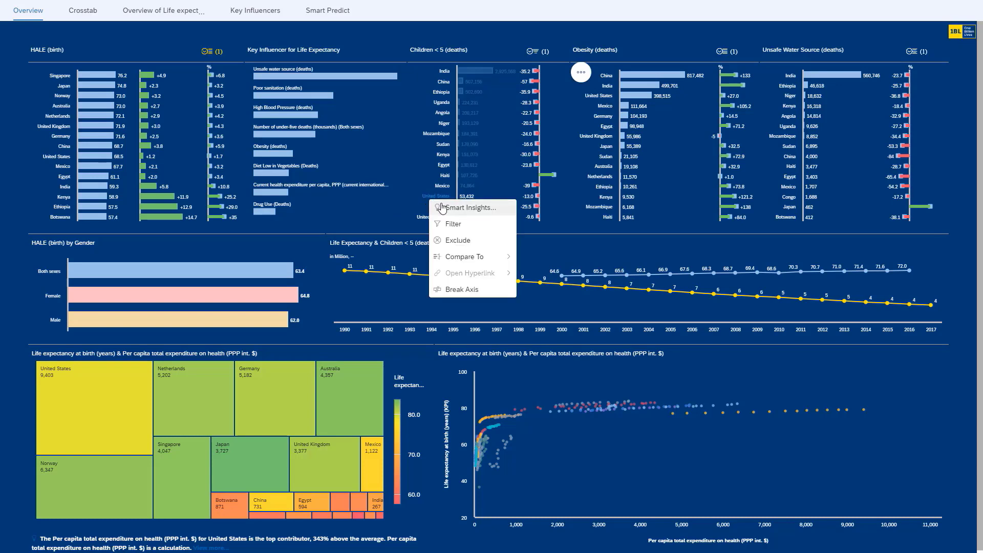
click(451, 206)
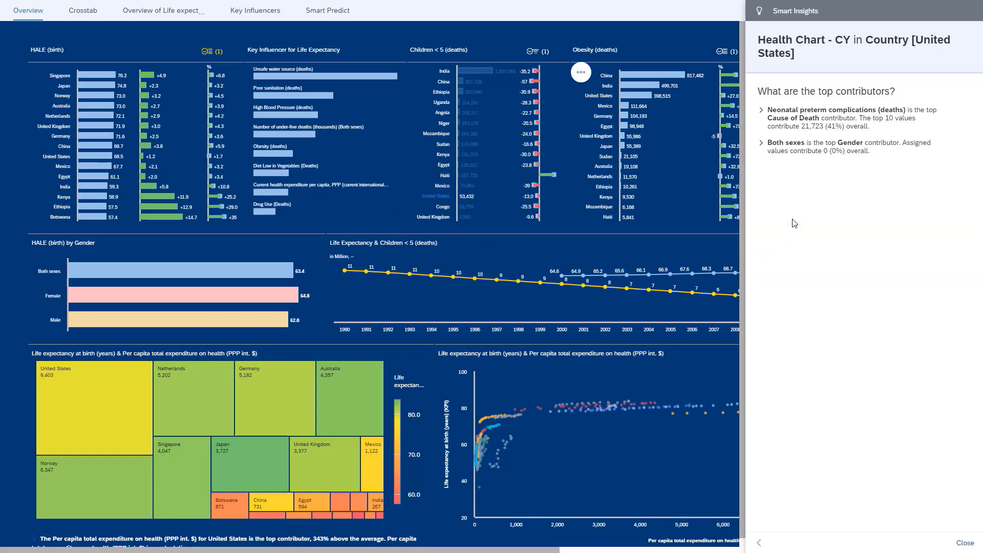
click(761, 112)
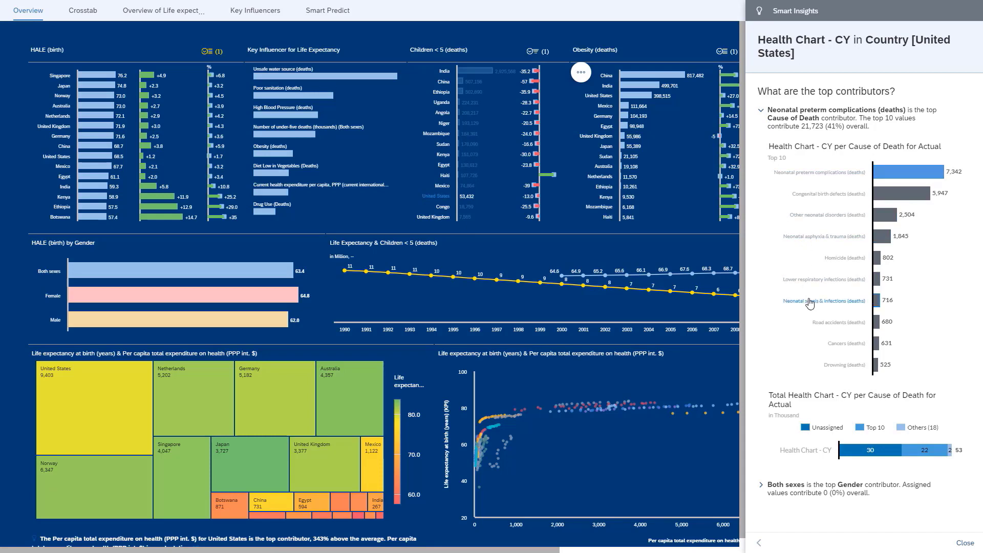
click(965, 542)
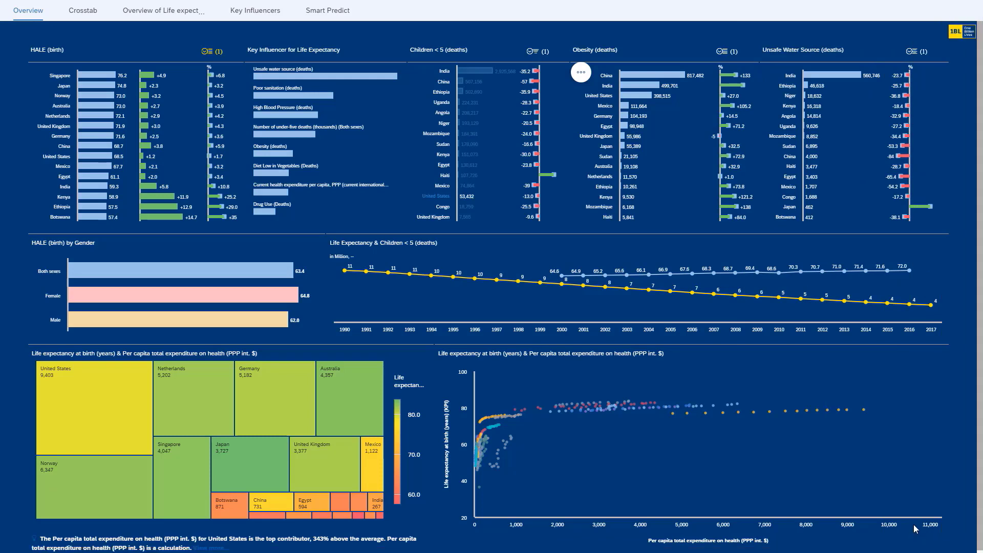
- Switch the measure of the Children < 5 (deaths) chart to Child Deaths (HIV/AIDS)
click(540, 52)
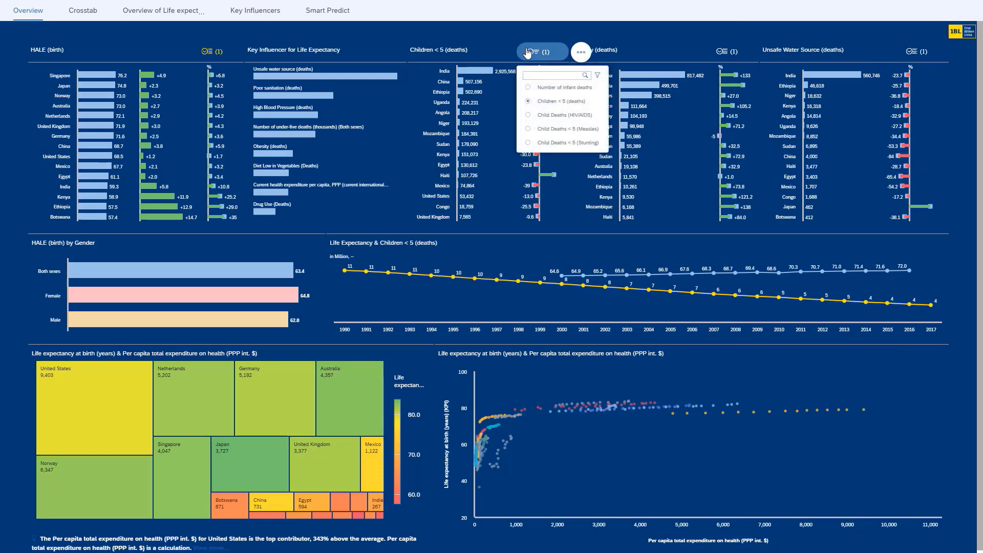
click(527, 117)
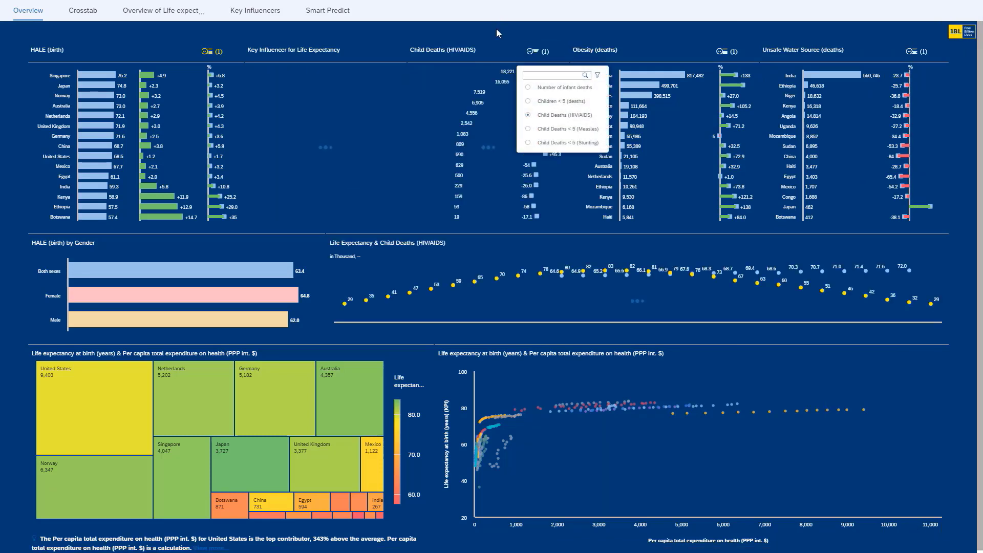
click(495, 28)
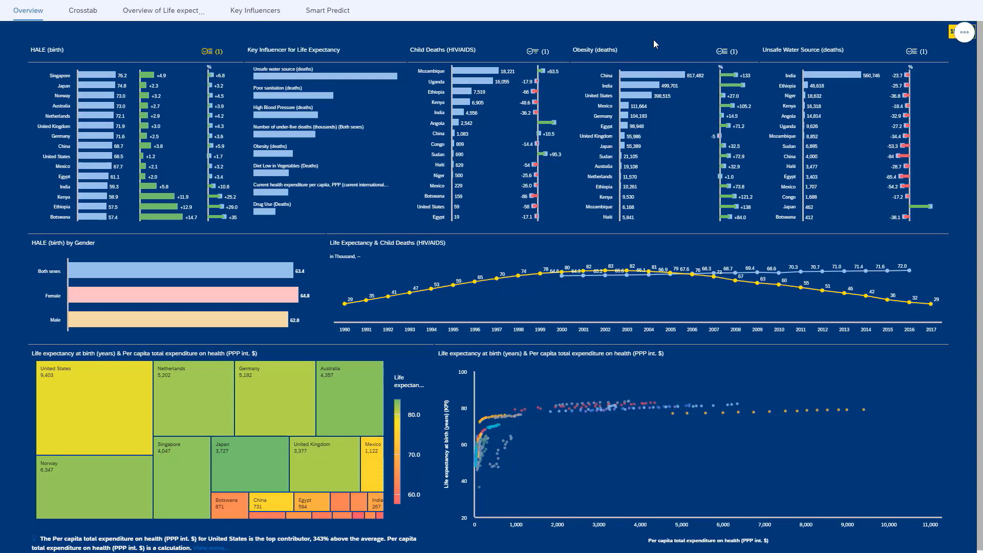
- Switch the measure of the Obesity (deaths) chart to BMI Male
click(726, 52)
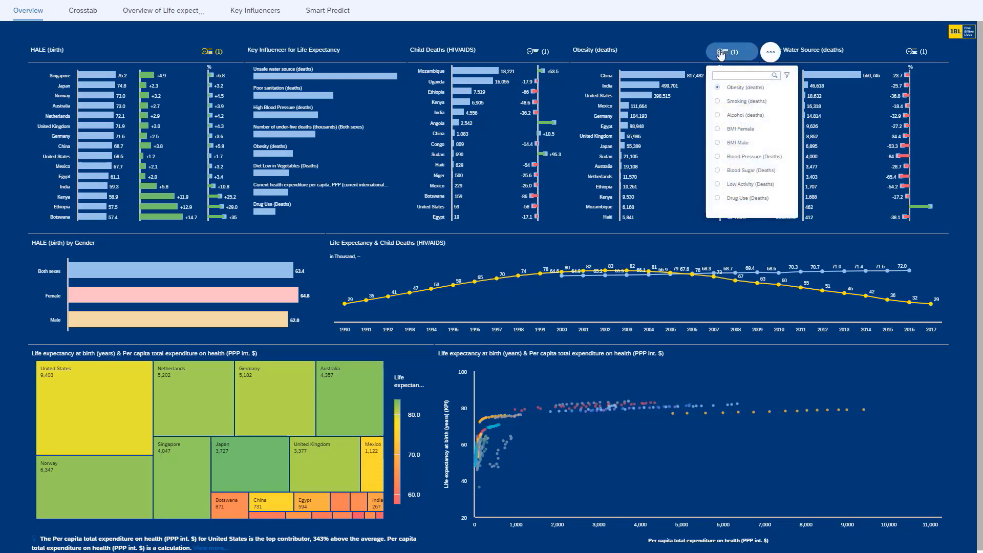
click(725, 142)
click(679, 34)
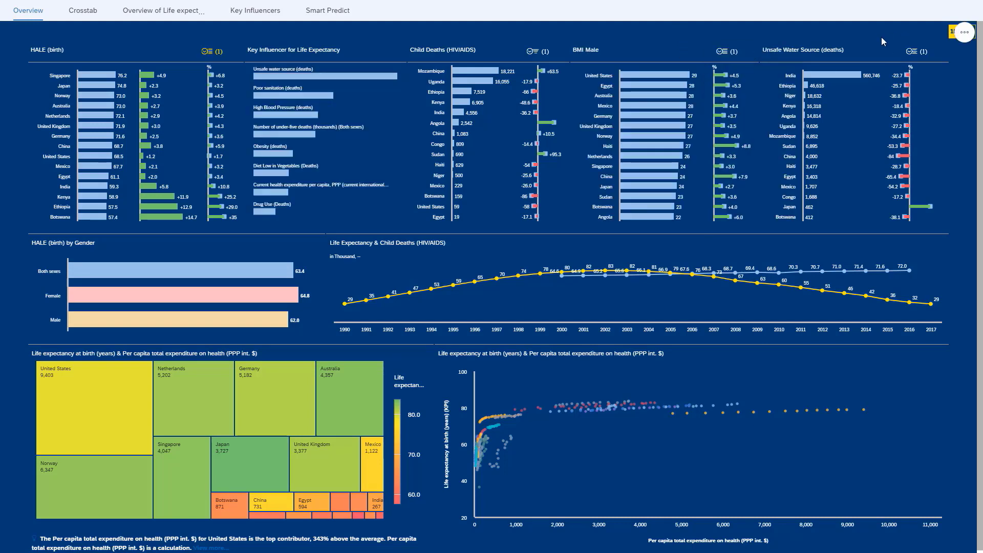
- Switch the measure of the Unsafe Water Source (deaths) chart to Poor Sanitation (deaths)
click(901, 56)
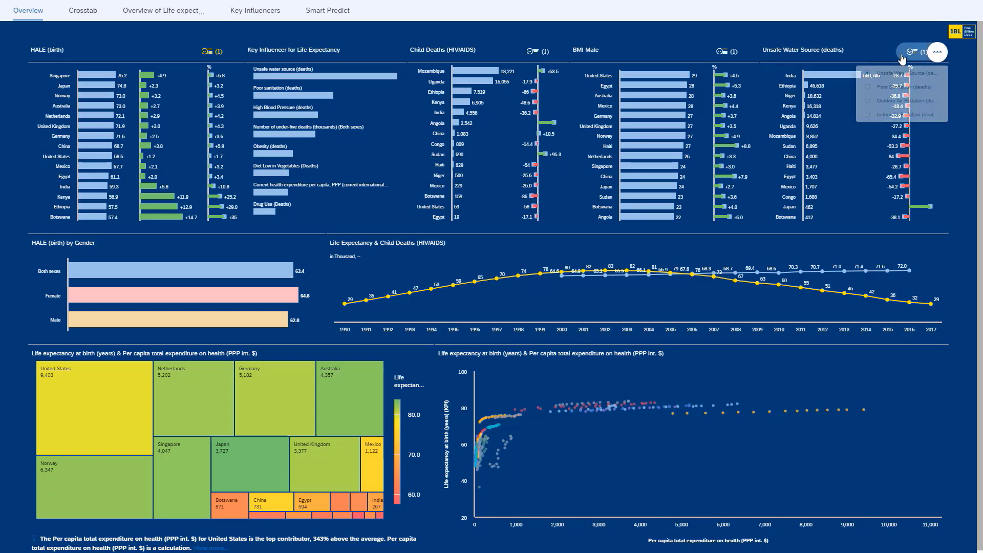
click(893, 87)
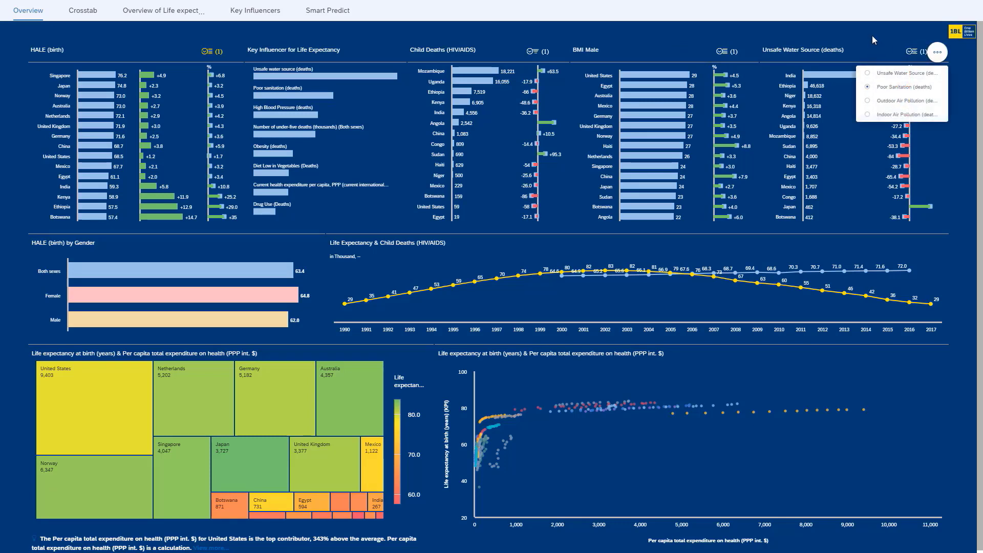
click(761, 26)
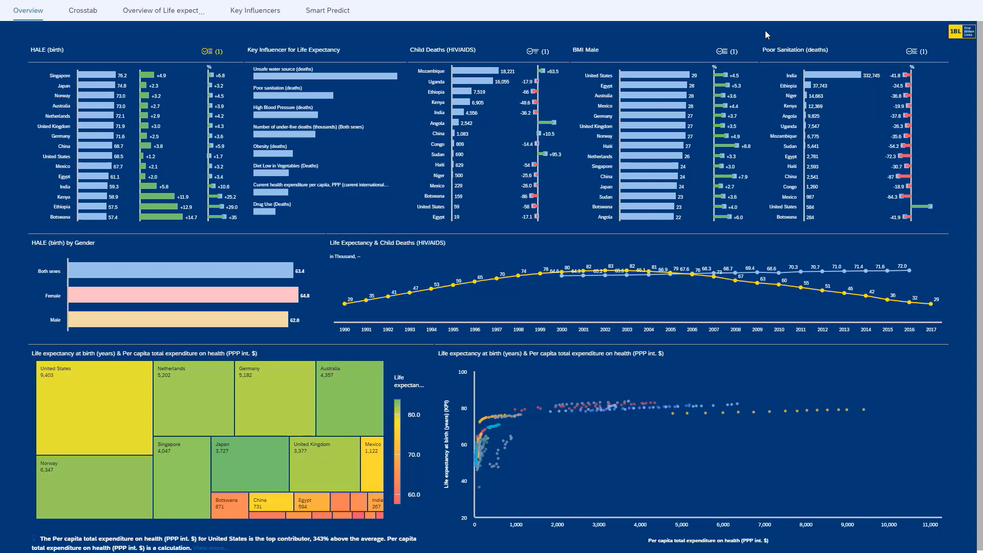
- Return the HALE chart to Life Expectancy (birth) and select United States in it to filter the linked charts
click(198, 57)
click(202, 73)
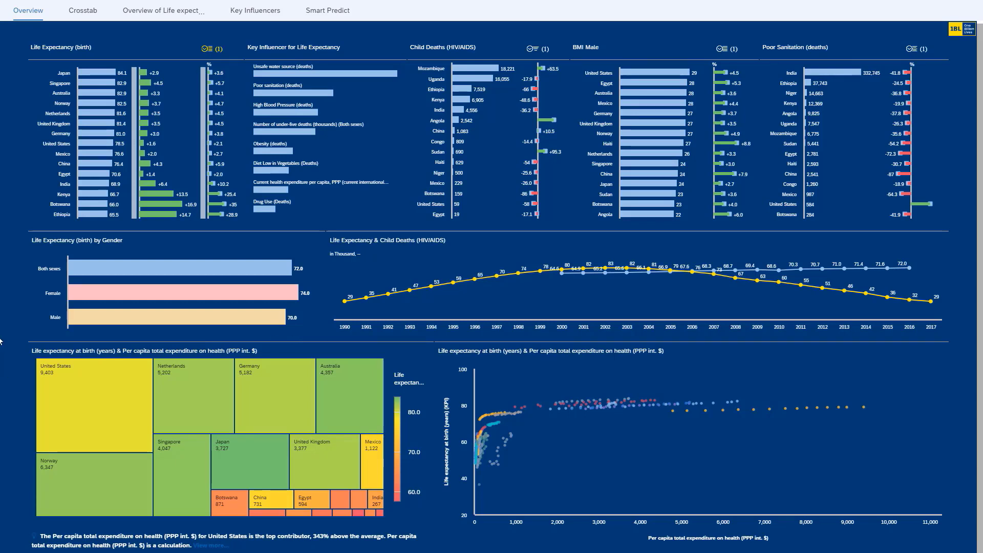
mouse_move(55, 399)
mouse_move(241, 469)
click(46, 145)
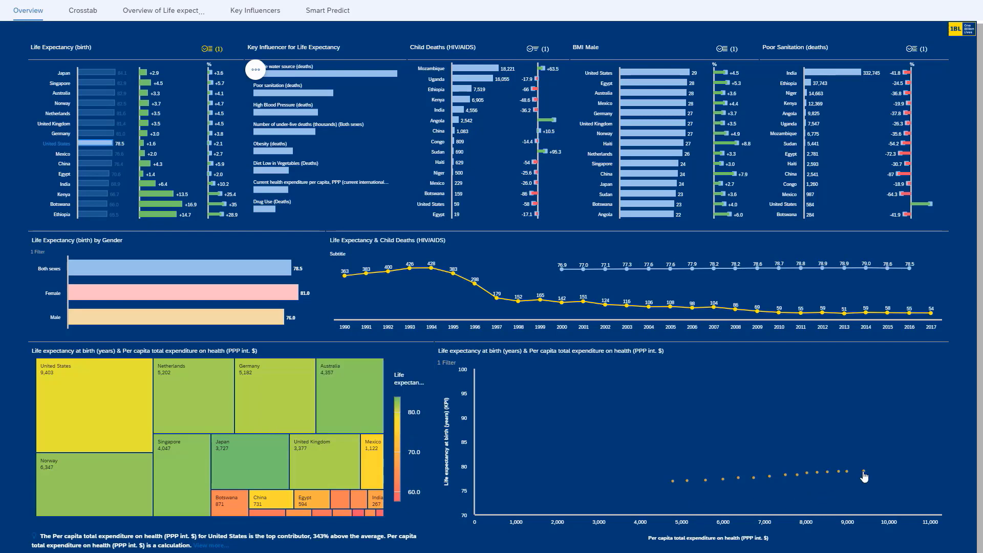
mouse_move(863, 474)
- Open the Crosstab page and sort its life expectancy ranges in descending order
click(83, 10)
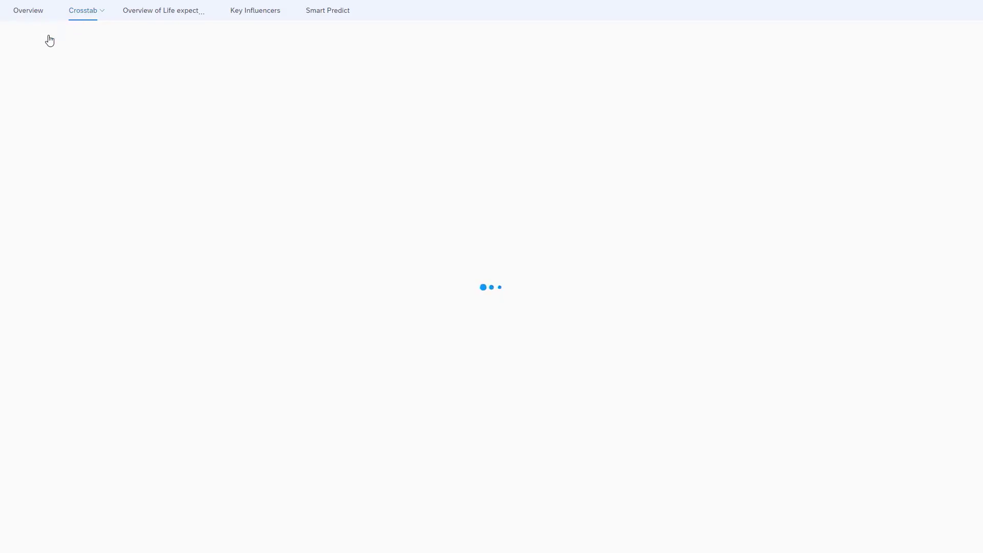
right_click(44, 107)
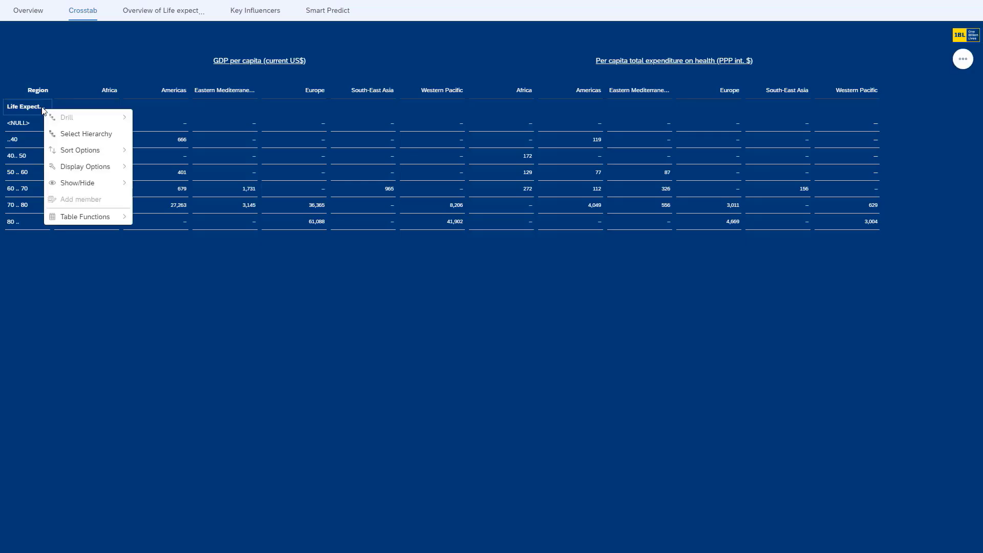
mouse_move(71, 151)
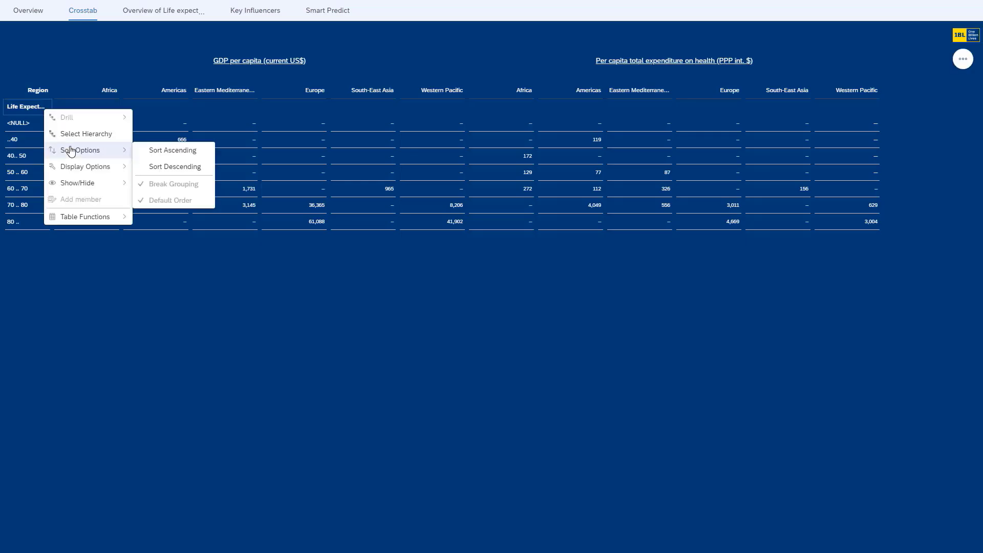
click(153, 167)
- Sort the life expectancy ranges of the crosstab in ascending order
right_click(43, 109)
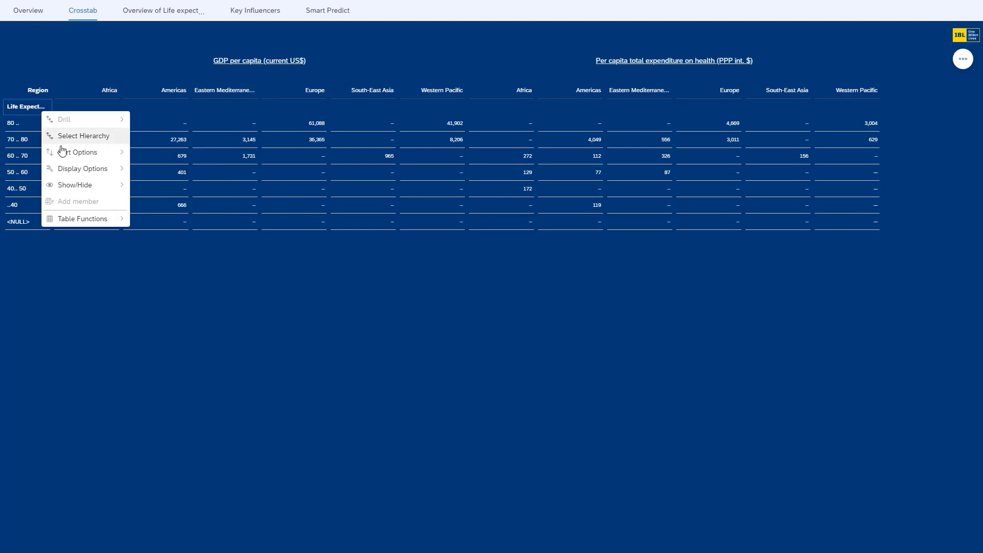
mouse_move(100, 154)
click(137, 156)
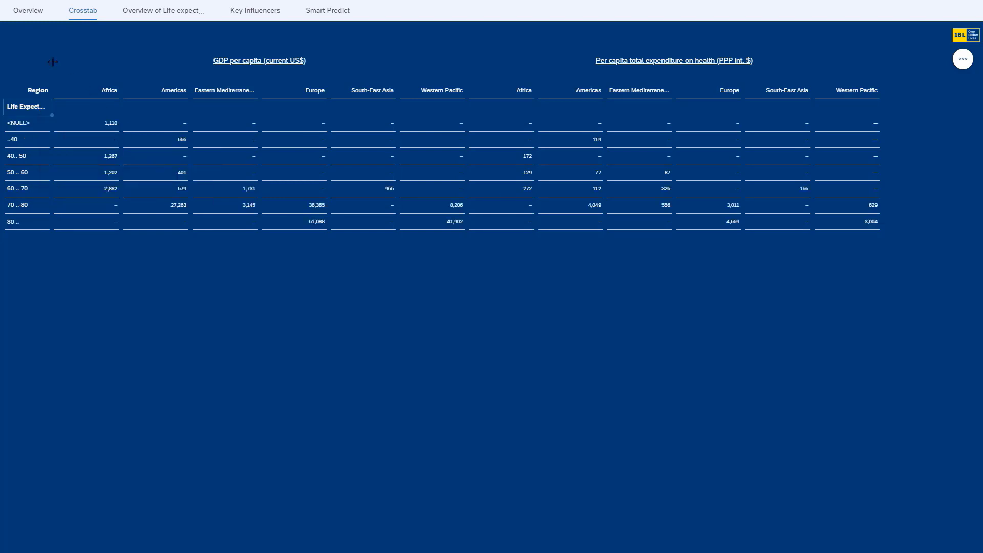
- Apply a sort option to the Africa column under GDP per capita (current US$)
right_click(112, 95)
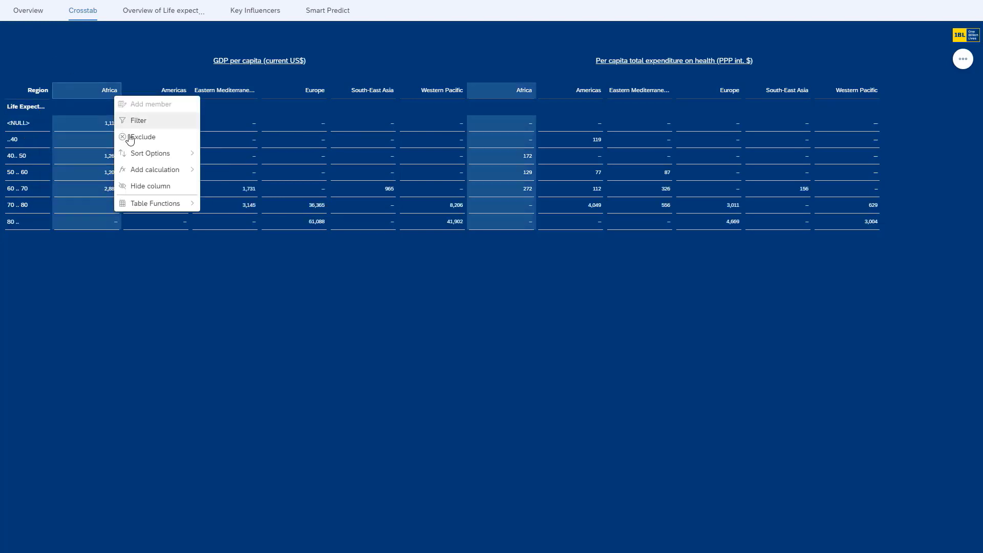
mouse_move(162, 159)
click(236, 170)
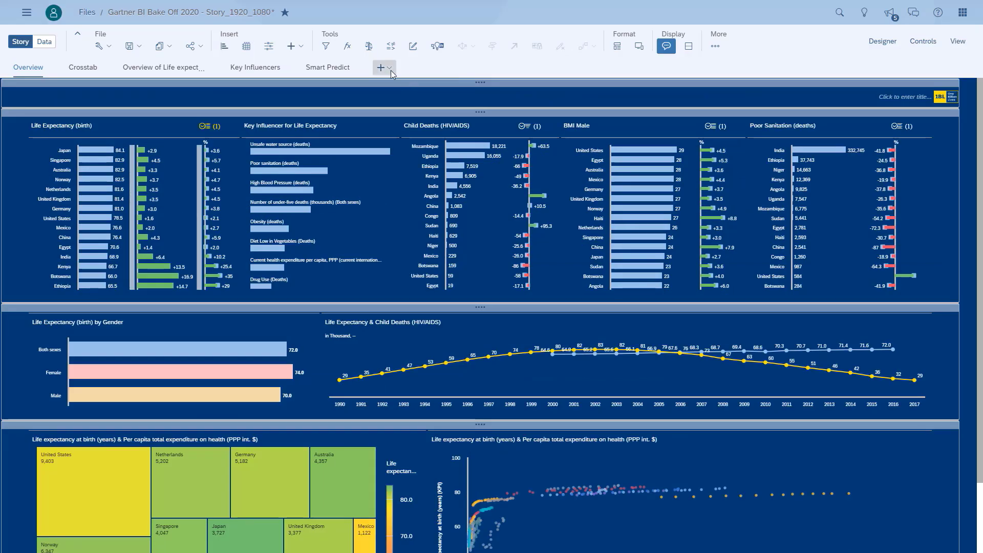
- Add a new story page and apply an additional layout with two bar-chart placeholders, a filter list and a line chart
click(388, 68)
click(397, 85)
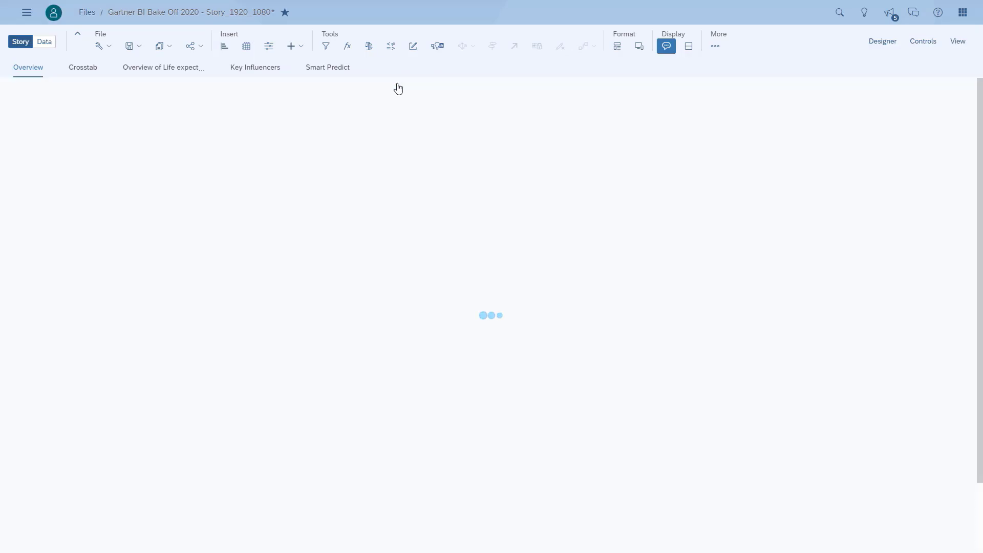
click(616, 46)
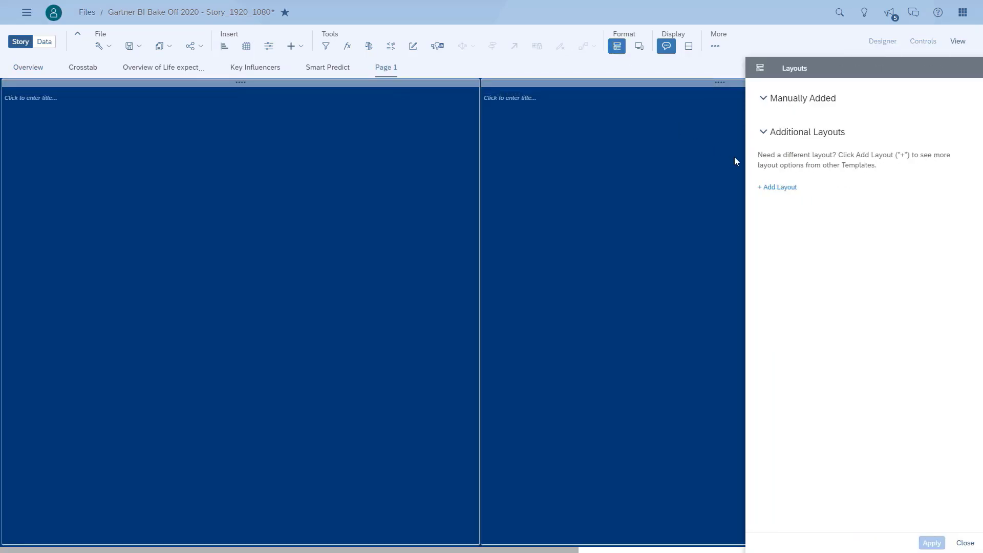
click(777, 188)
click(786, 226)
click(932, 542)
click(970, 542)
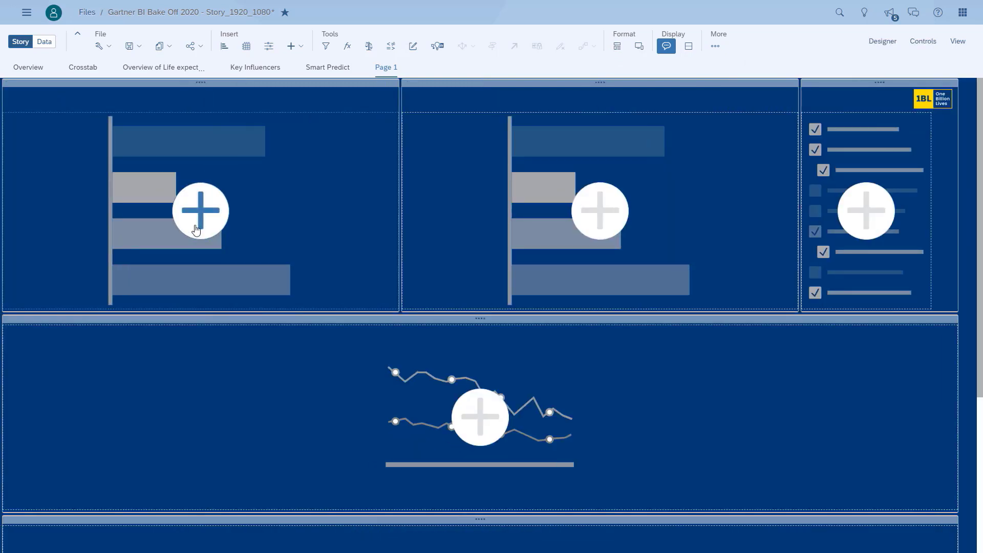
- Fill the first bar-chart placeholder with a horizontal chart of Life expectancy at birth (years) (KPI) per Country
click(197, 229)
click(763, 325)
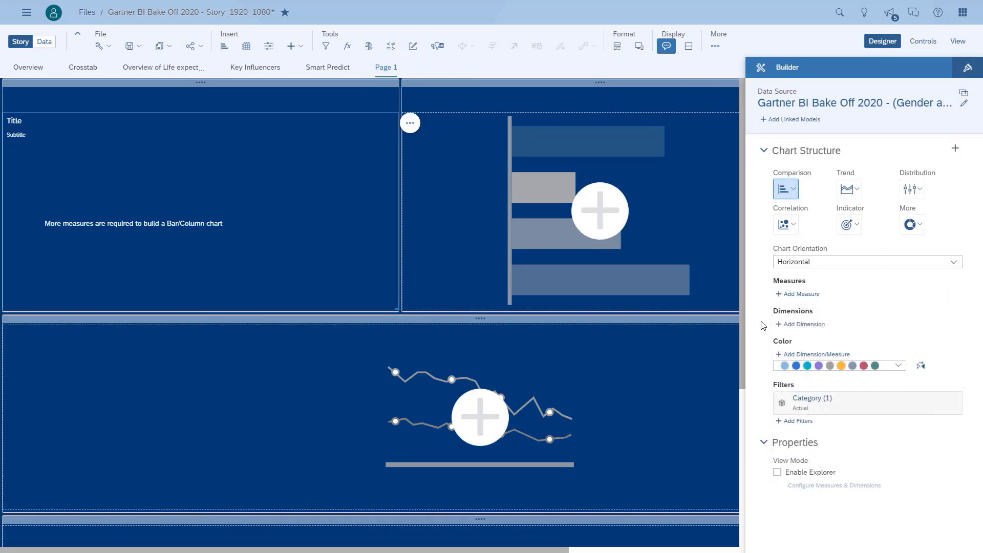
click(791, 340)
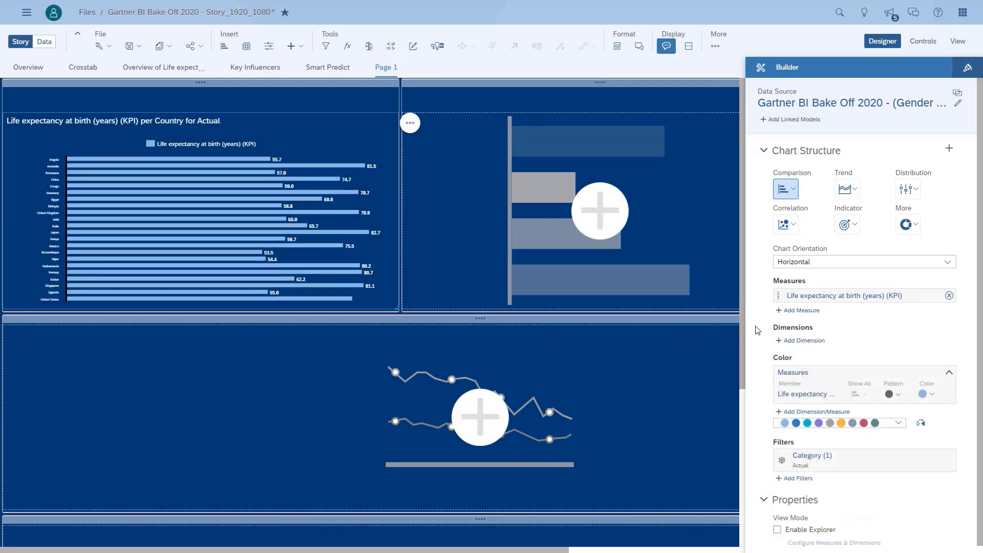
- Fill the second bar-chart placeholder with a horizontal chart of Children under 5 (deaths) per Country
click(595, 216)
click(799, 296)
text(children under)
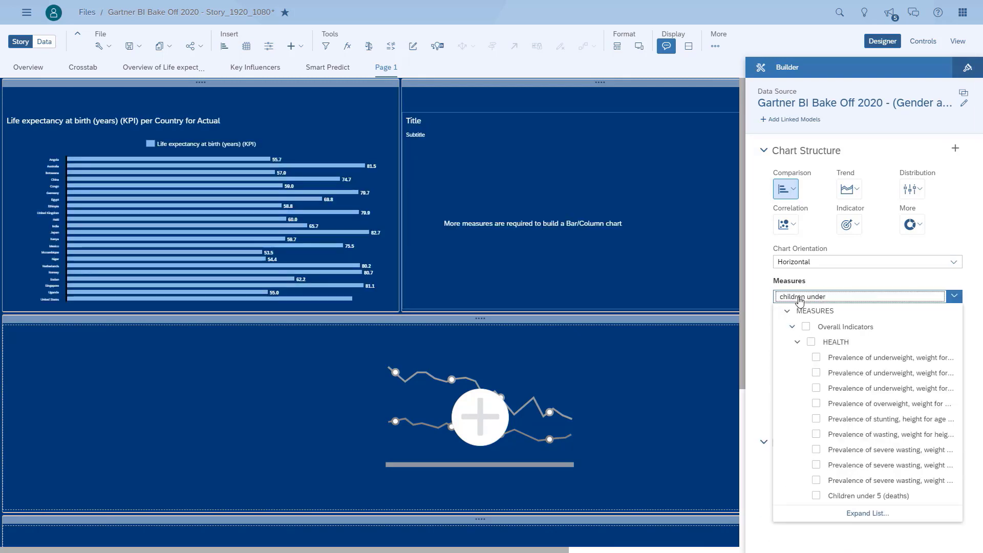
click(835, 496)
click(806, 343)
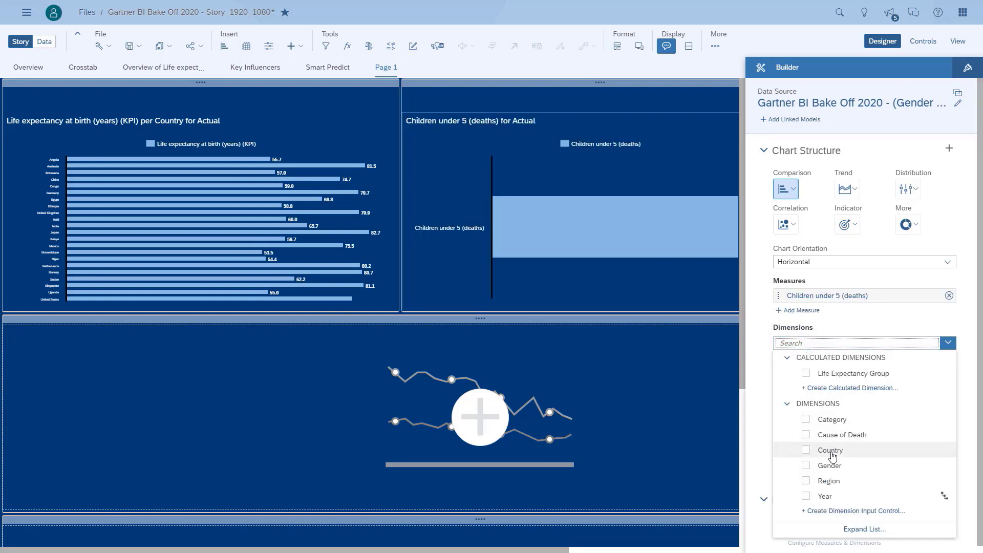
click(806, 450)
- Set the filter placeholder beside the bar charts to the Year dimension, filtered by member
drag(567, 550, 737, 550)
click(630, 136)
click(625, 126)
click(614, 357)
click(593, 438)
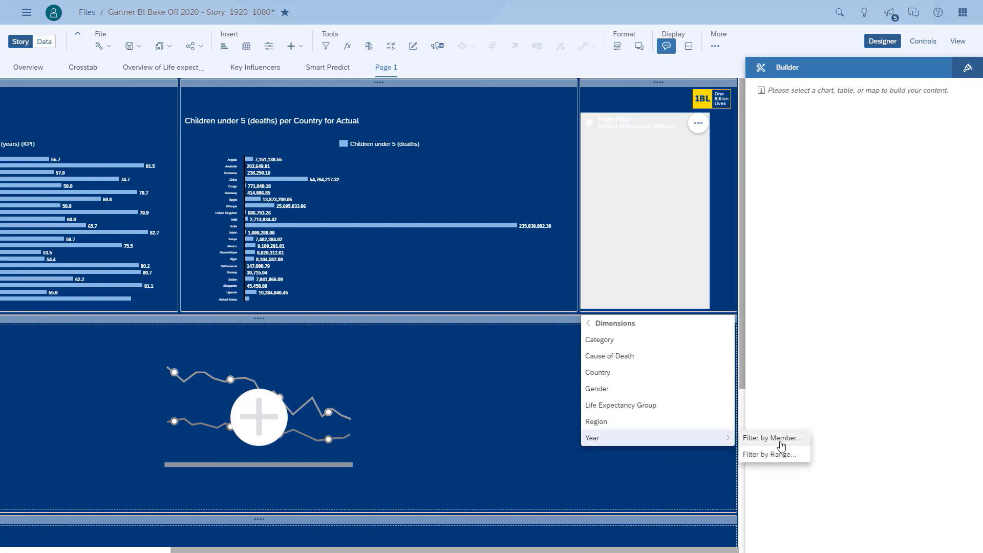
click(772, 438)
- Limit the Year filter to 2014, 2015 and 2016 and let viewers modify it as a Single Selection
click(500, 165)
text(201)
click(302, 319)
click(302, 337)
click(302, 355)
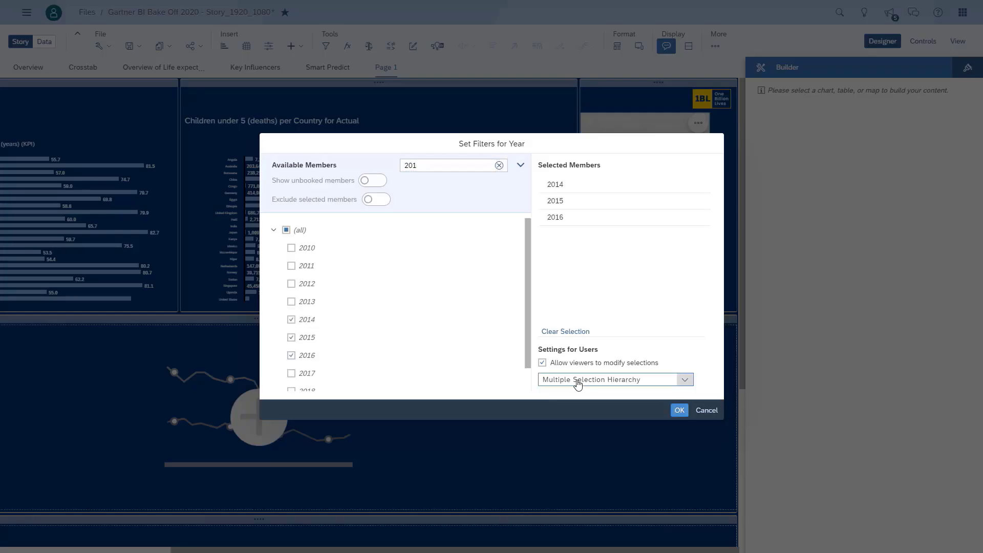
click(573, 384)
click(574, 395)
click(675, 412)
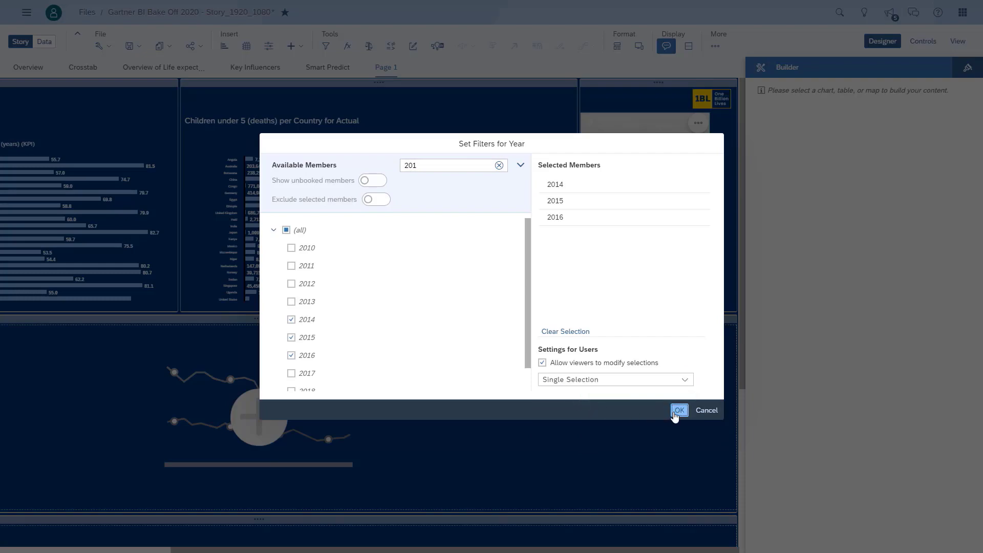
- Compare the life expectancy per Country chart to the previous year
click(404, 123)
click(410, 123)
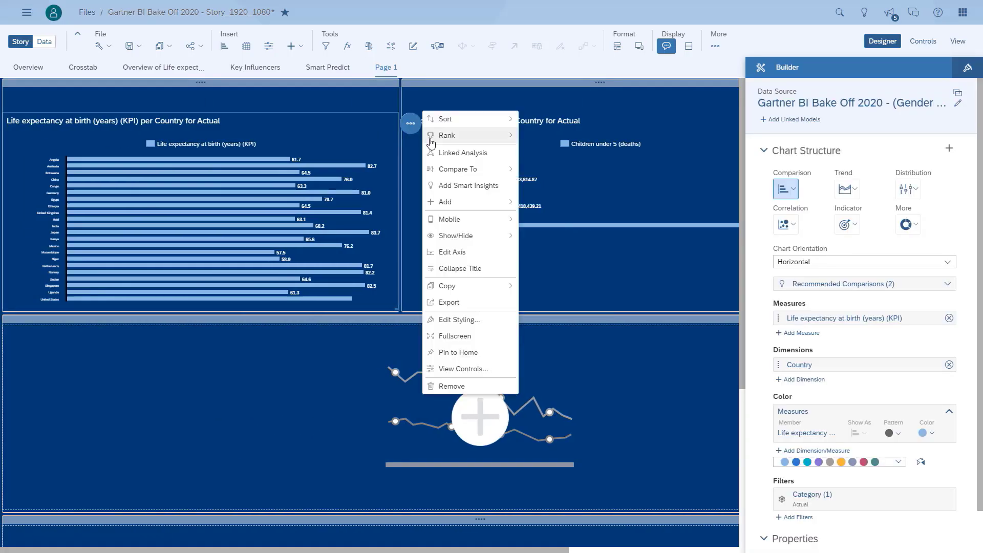
mouse_move(486, 171)
click(537, 202)
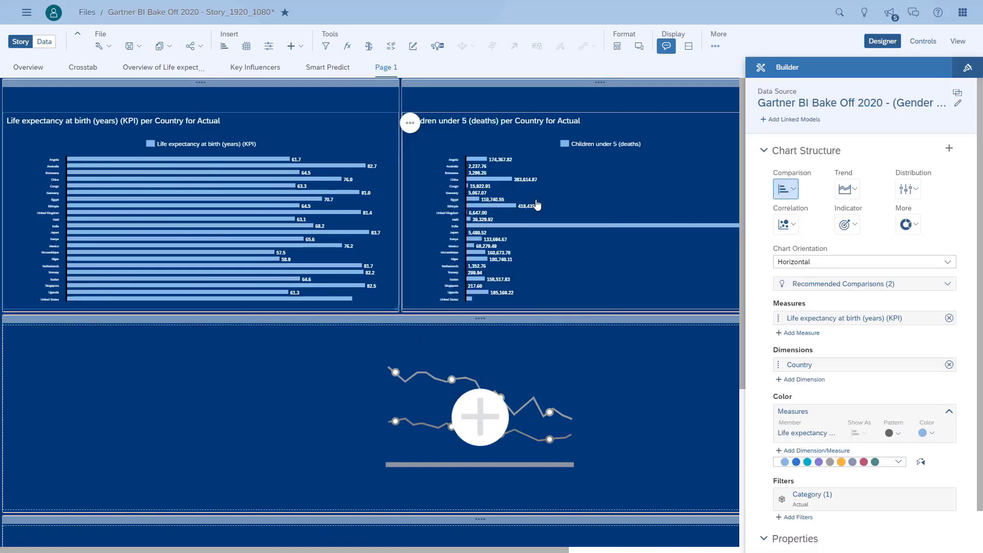
- Open the life expectancy per Country chart in Explorer and show the Cause of Death, Gender, Life Expectancy Group, Region and Year dimensions
click(412, 126)
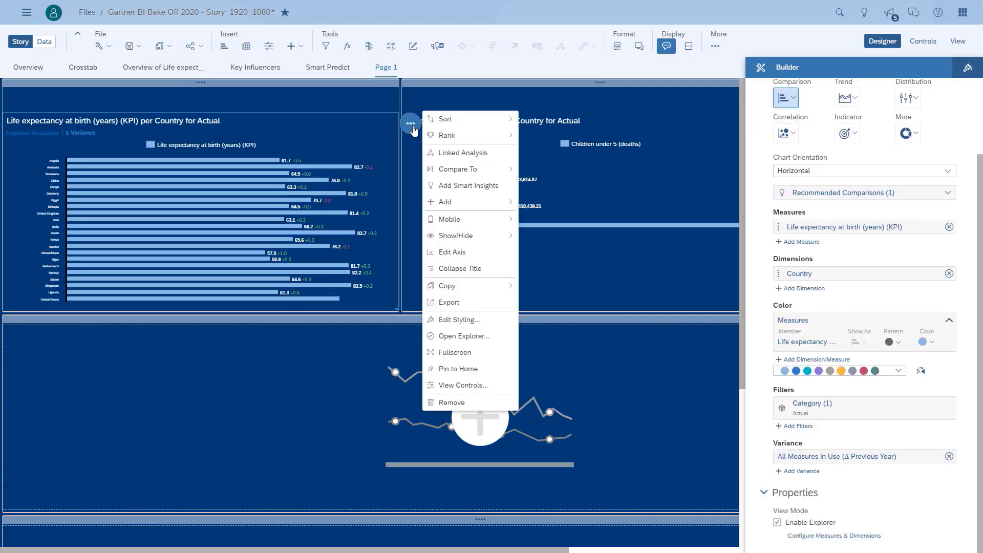
click(471, 335)
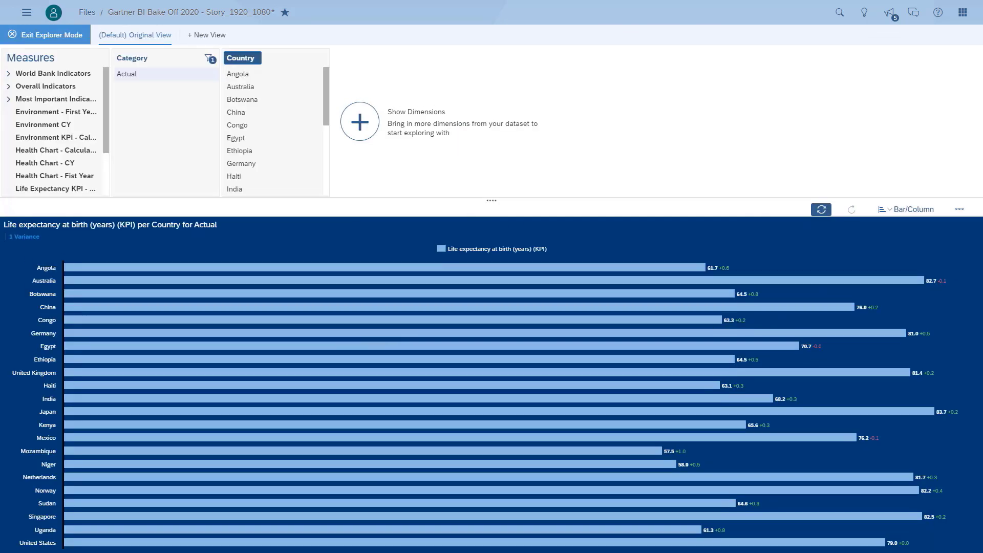
click(360, 122)
click(353, 167)
click(313, 210)
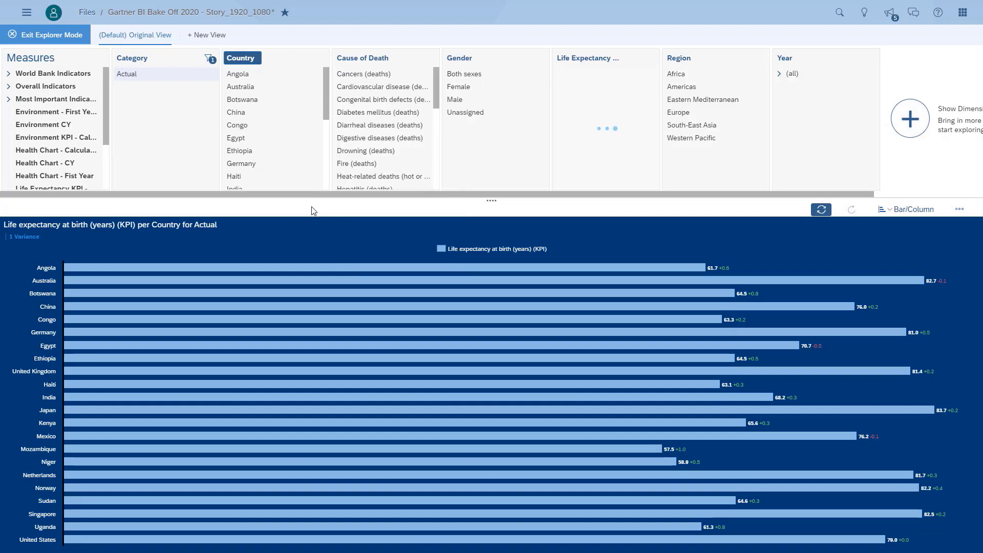
- Explore the chart by Region instead of Country with the Alcohol Use (% of population) measure, and exit Explorer mode
click(252, 60)
click(679, 58)
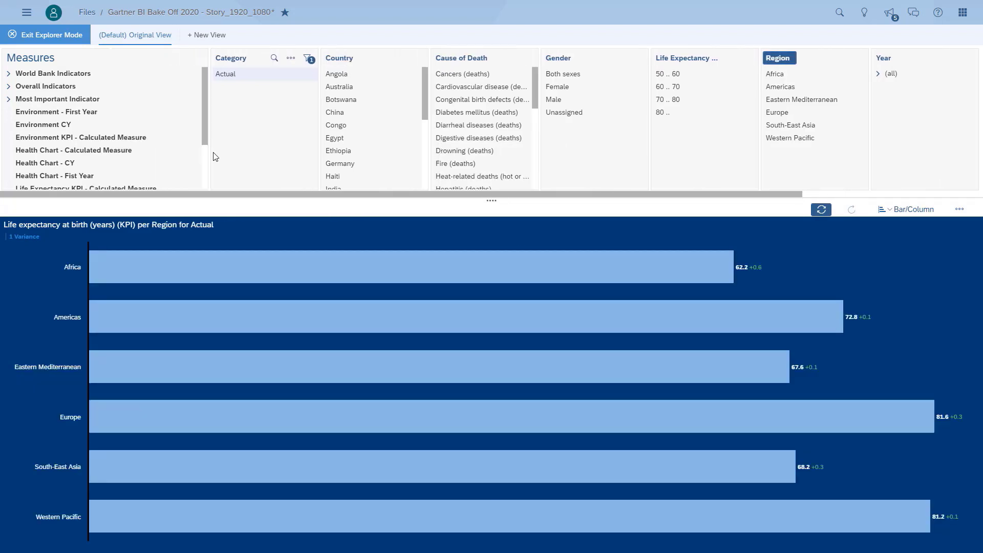
click(8, 86)
click(15, 126)
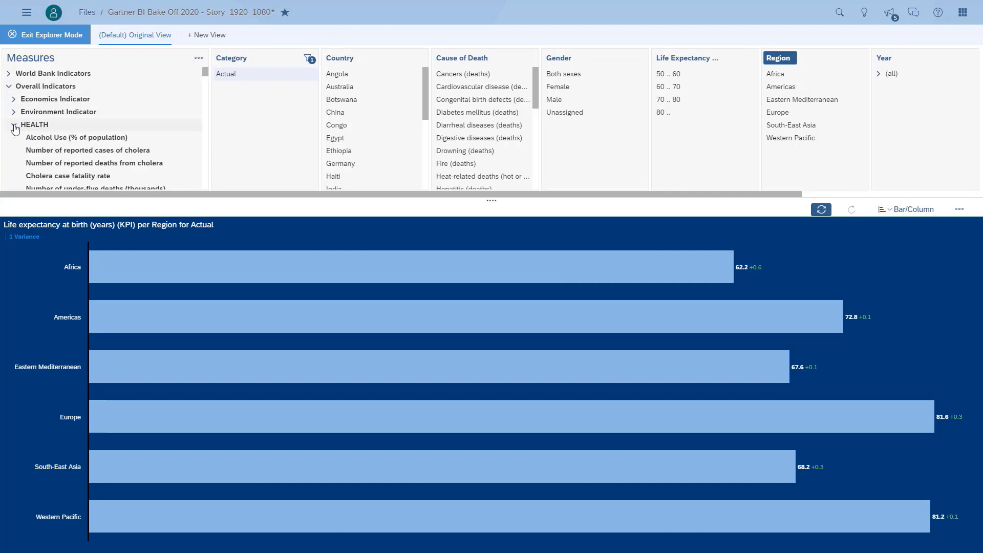
click(45, 137)
click(45, 34)
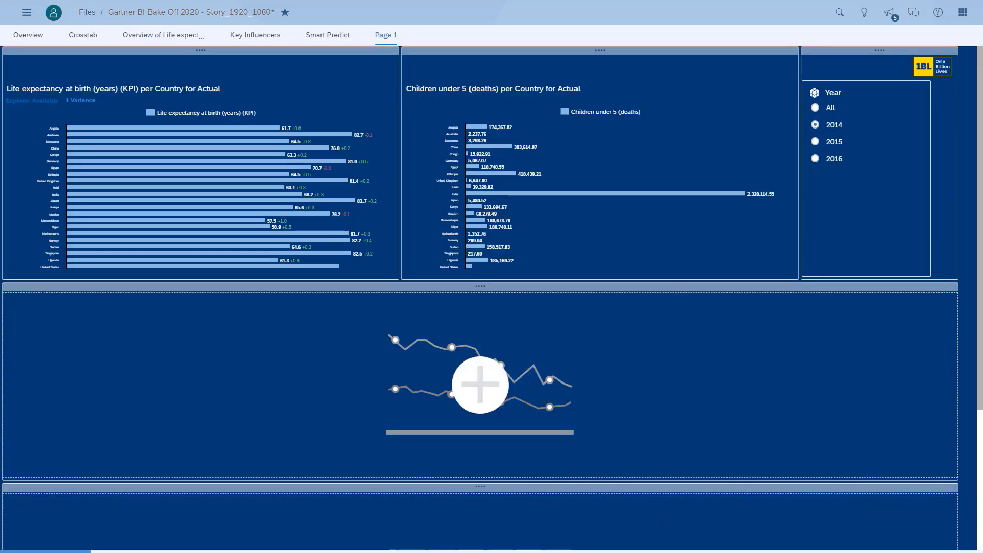
- Review the life expectancy overview page and examine the influencer charts on the Key Influencers page
click(163, 34)
scroll(46, 135, down, 1)
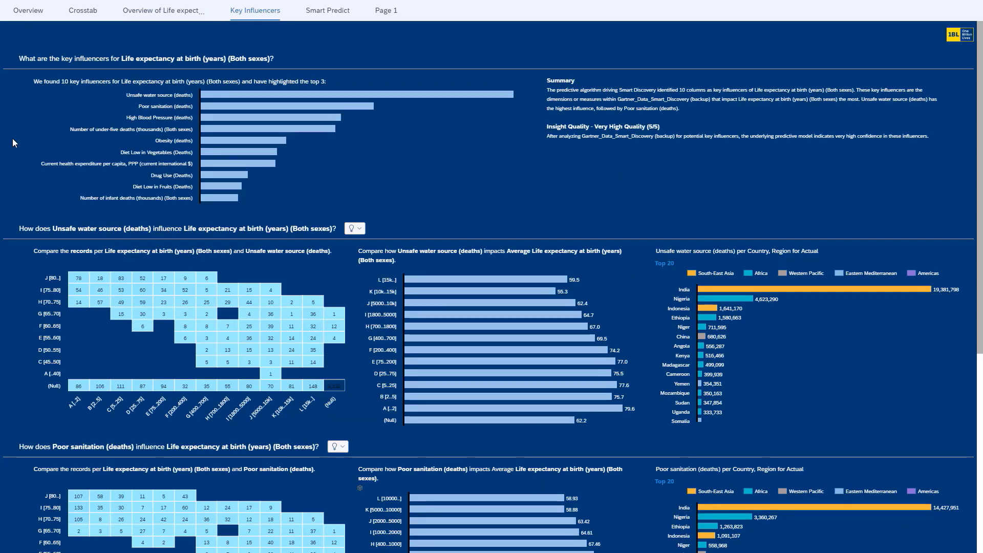
scroll(15, 142, down, 3)
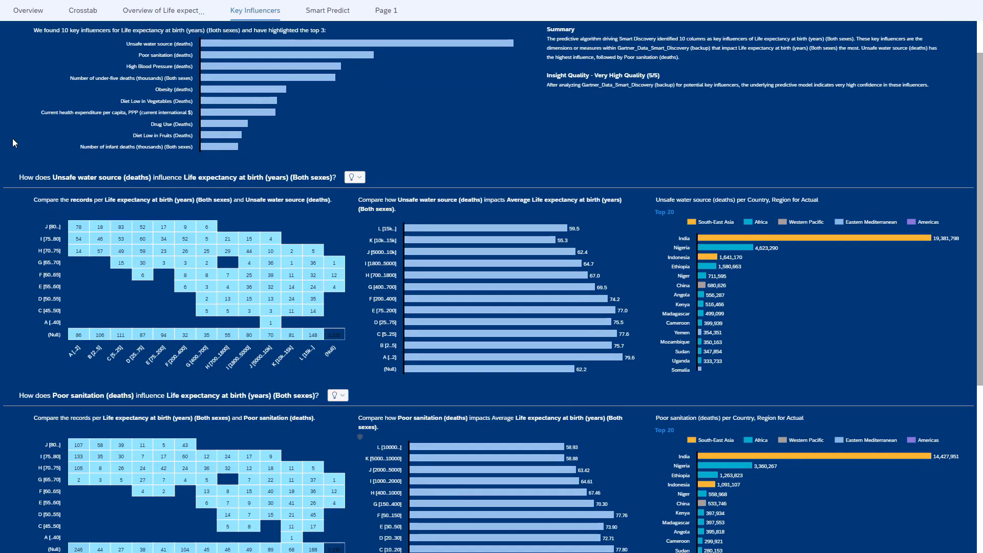
scroll(13, 138, down, 3)
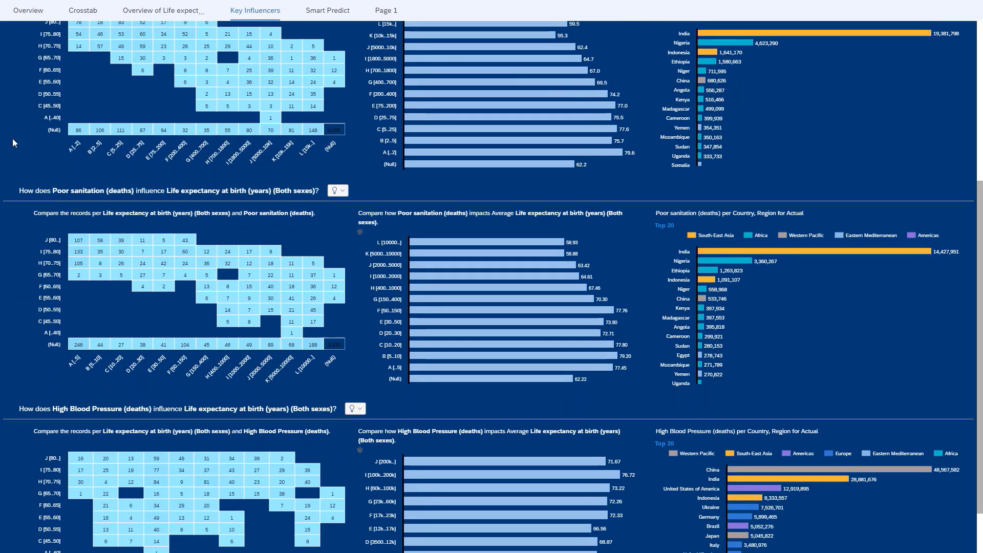
scroll(12, 138, up, 6)
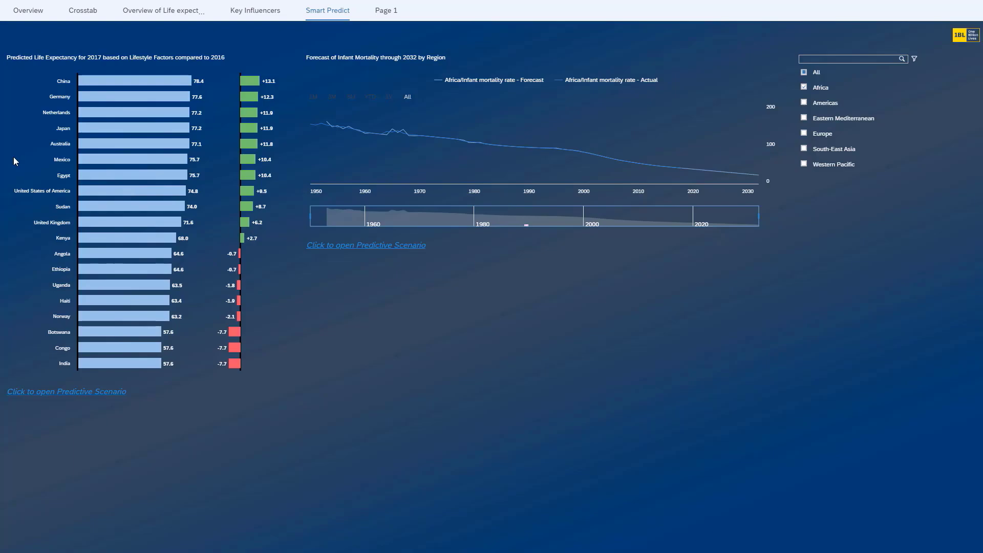
- Open the predictive scenario behind the 2017 life expectancy prediction and examine its model statistics and Influencer Contributions
click(36, 392)
scroll(54, 362, down, 2)
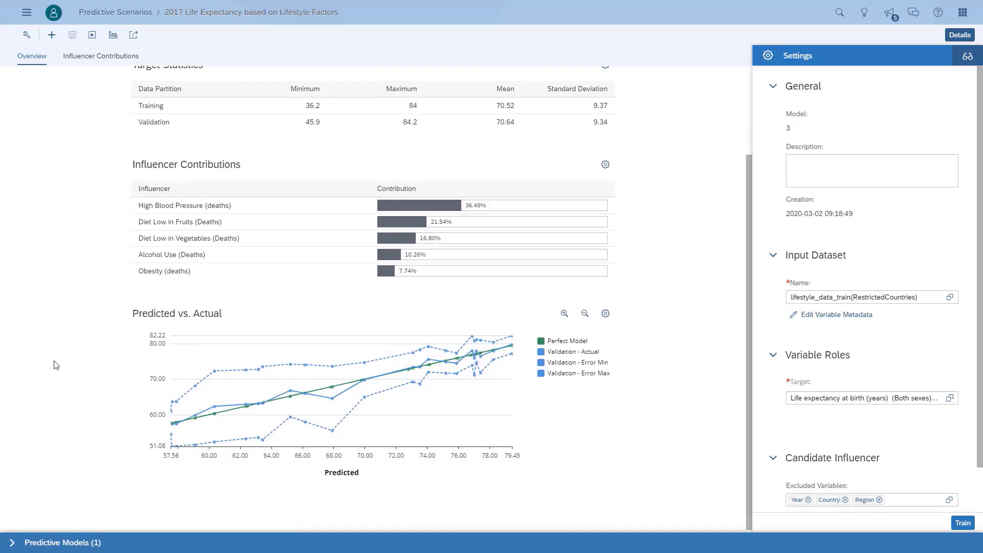
scroll(56, 358, up, 2)
click(100, 57)
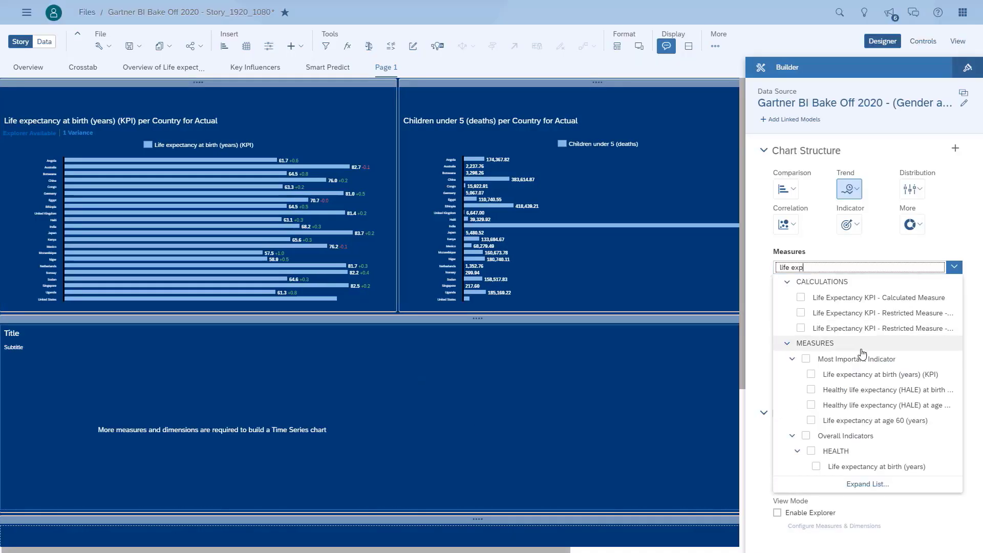
- Build the time series chart on Page 1 from Life expectancy at birth (years) (KPI) over Year
click(867, 374)
click(802, 328)
click(794, 341)
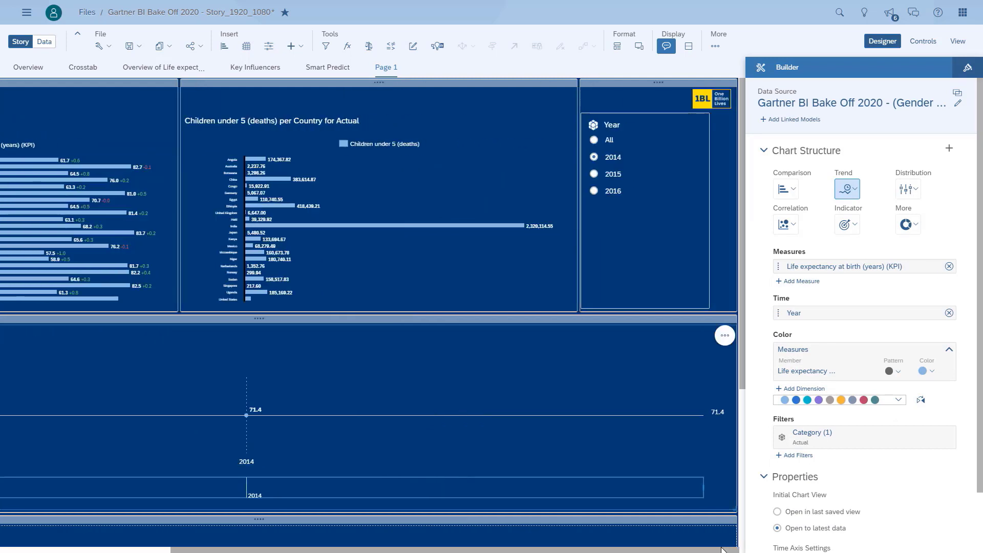
- Restrict the Year filter's linked analysis to the life expectancy and Children under 5 (deaths) per Country charts only
click(698, 122)
click(721, 133)
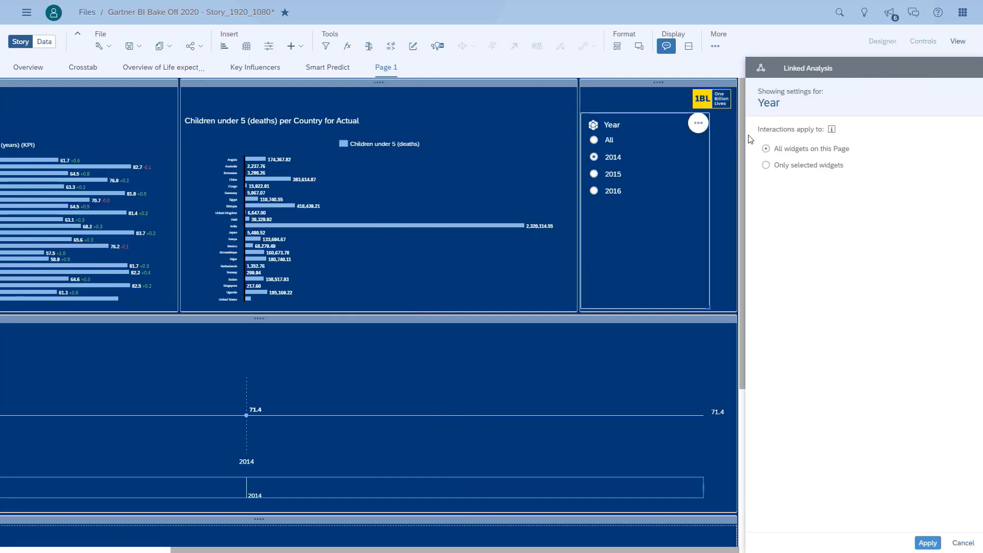
click(766, 165)
click(766, 272)
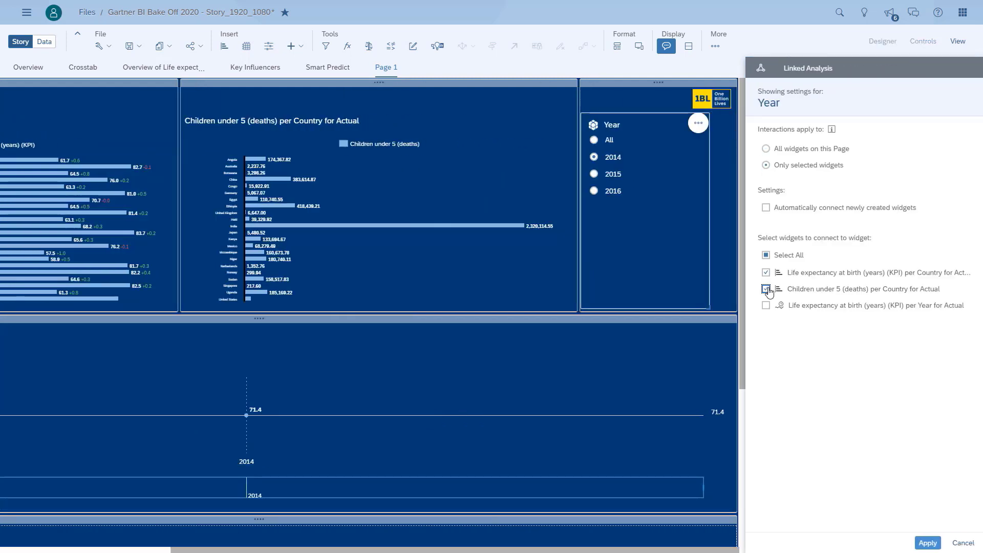
click(926, 542)
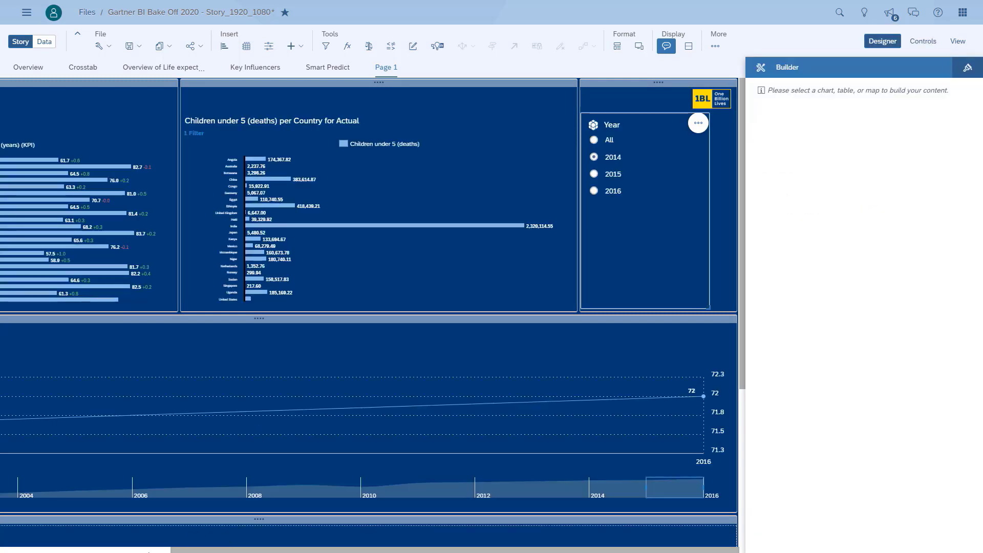
- Show all years in the life expectancy time series chart and add an Automatic Forecast
click(152, 550)
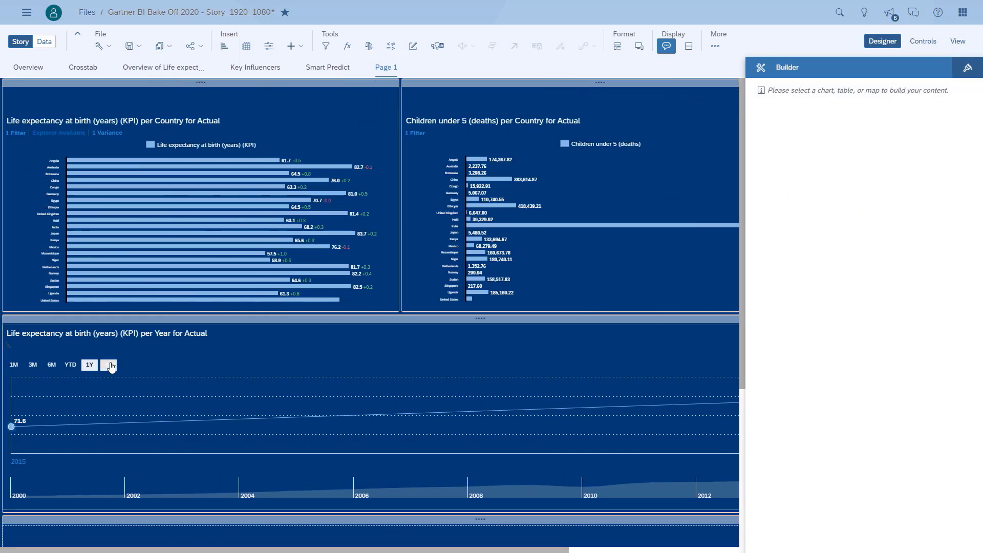
click(946, 335)
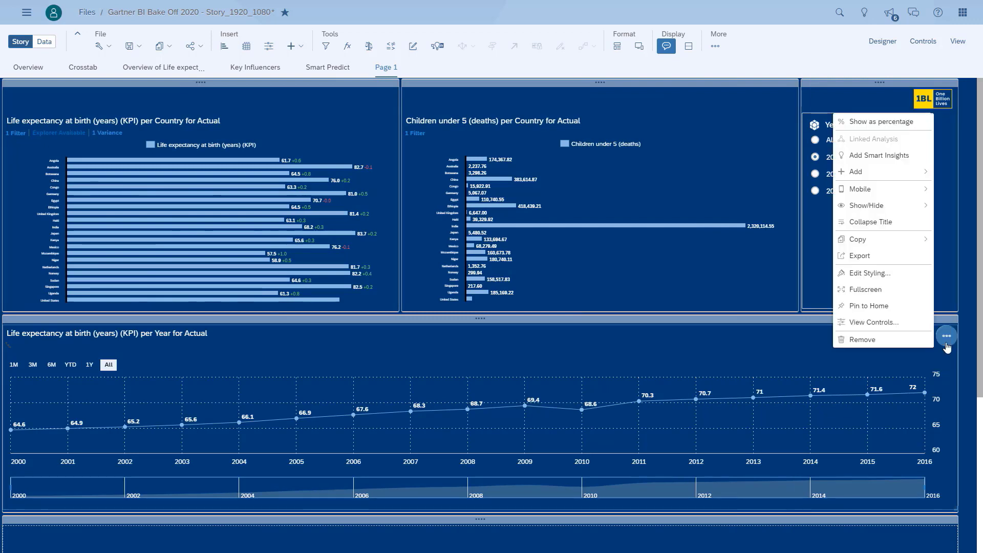
mouse_move(904, 174)
mouse_move(775, 194)
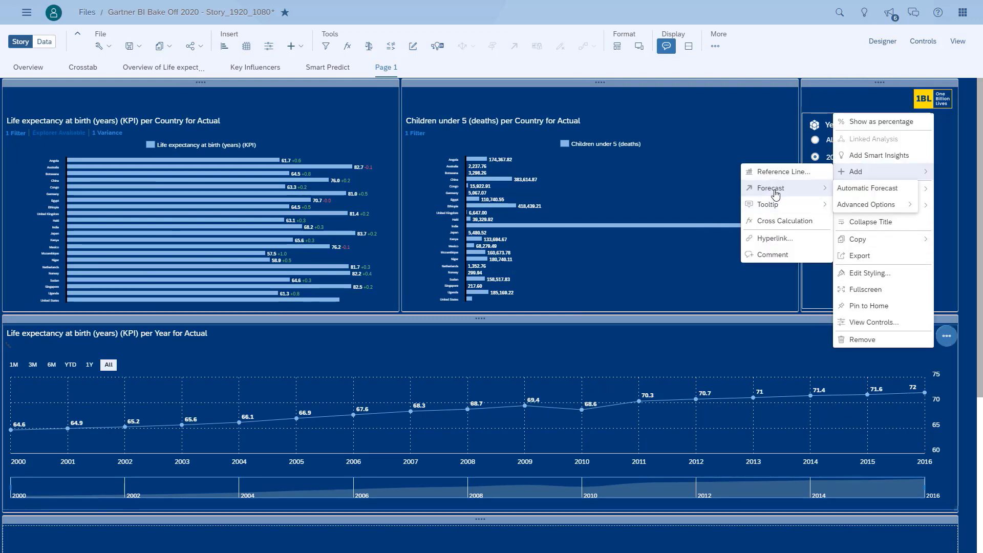
click(850, 189)
- Fill the table placeholder with a crosstab of Life Expectancy Group in rows and Indicator in columns, without Category
scroll(678, 353, down, 5)
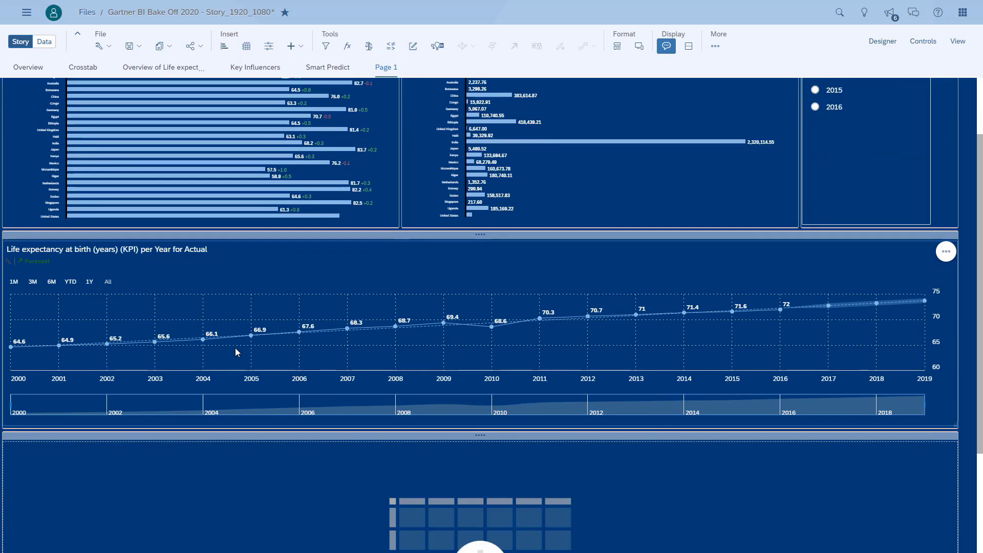
click(477, 425)
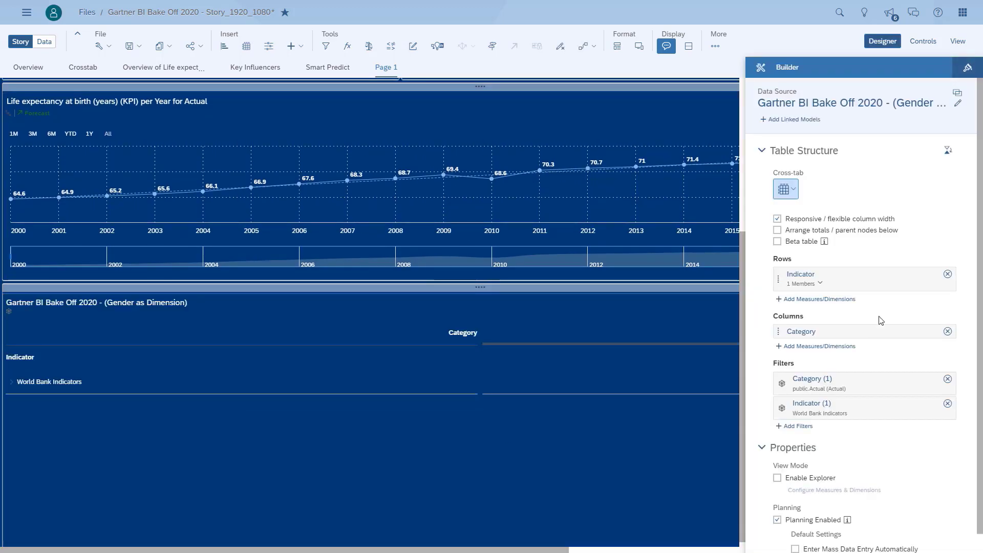
click(948, 331)
drag(824, 277, 862, 323)
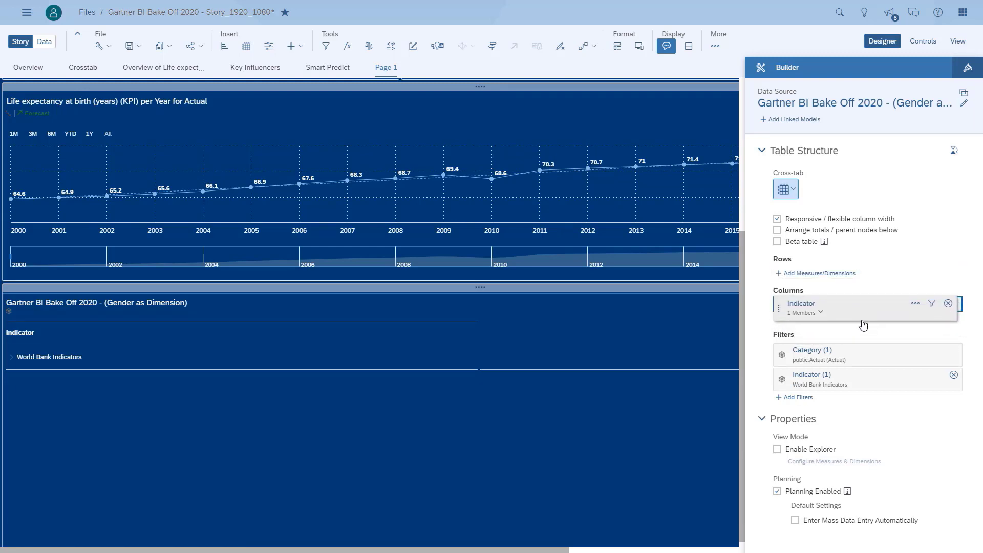
click(825, 275)
click(822, 321)
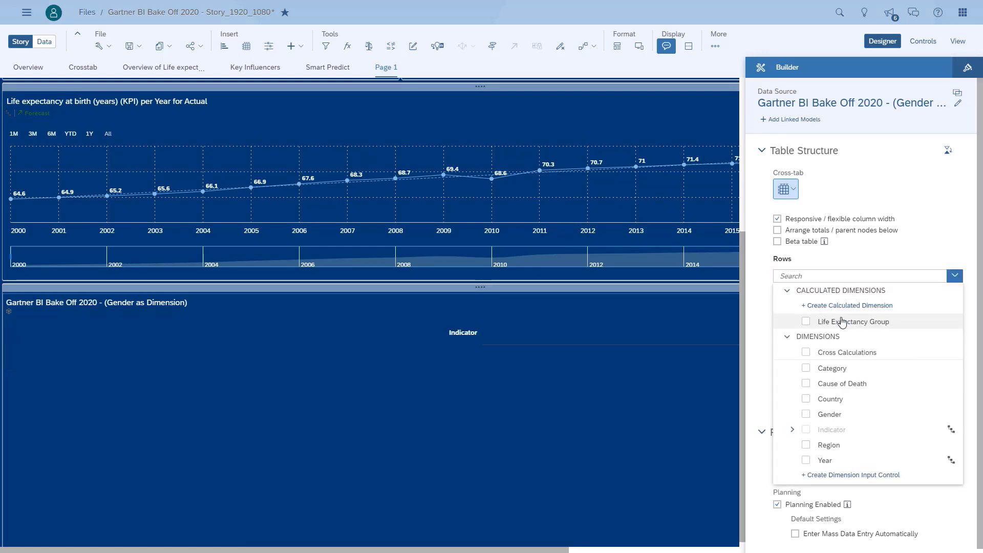
- Examine the member ranges and dimension context of the Life Expectancy Group calculation, and close its editor
click(914, 274)
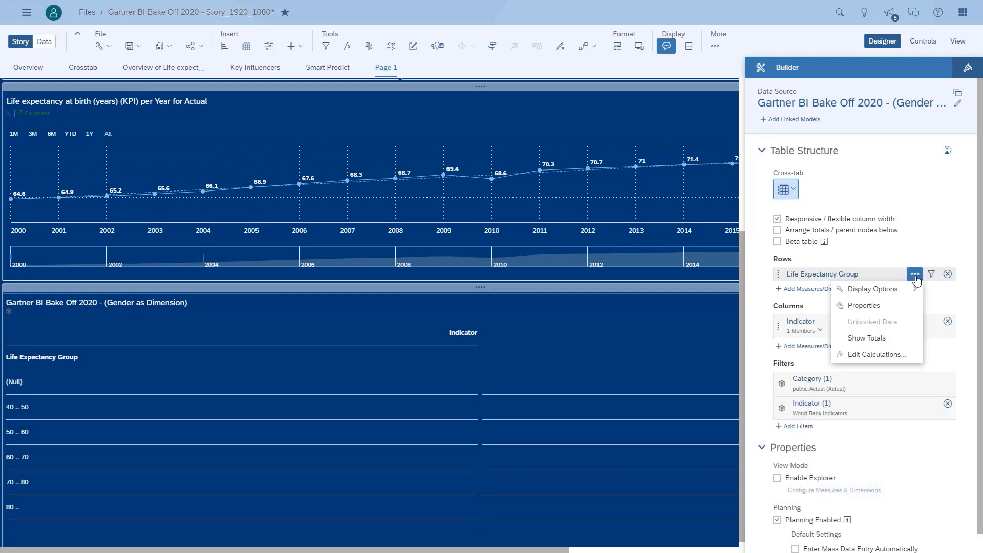
click(870, 354)
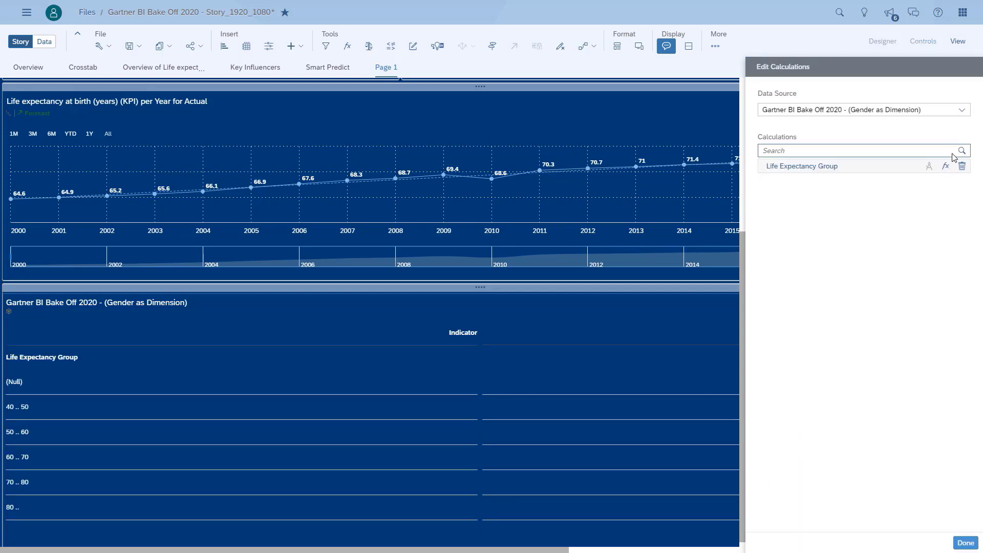
click(946, 167)
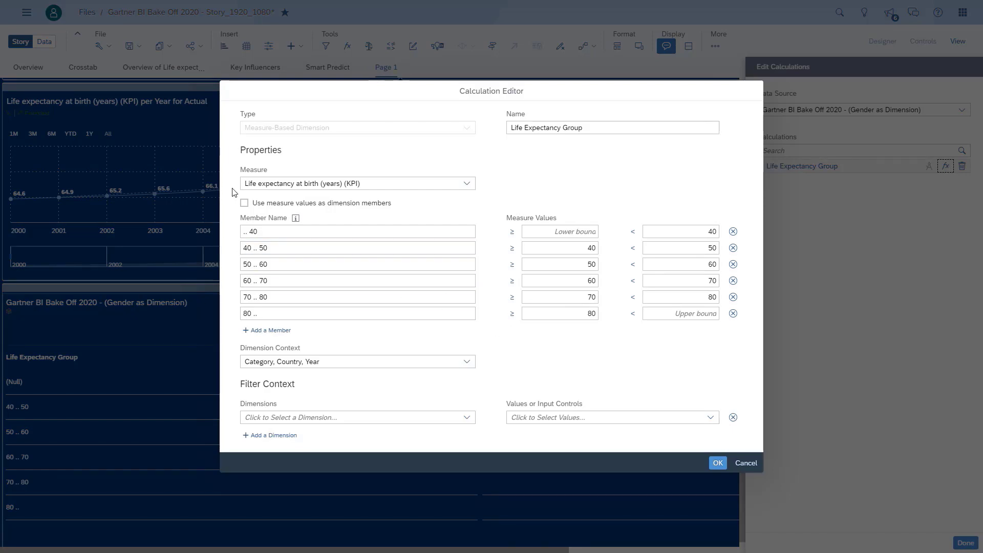
click(717, 463)
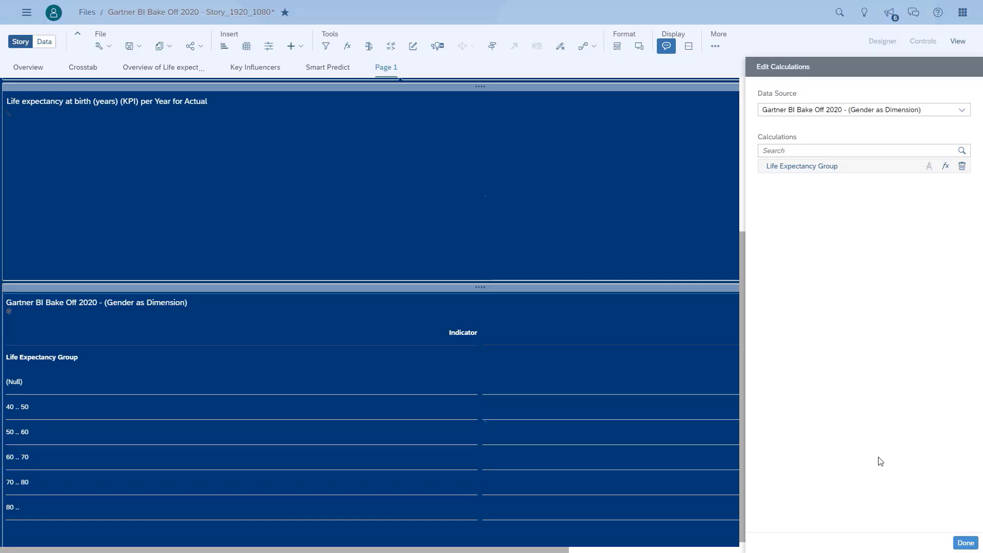
click(965, 542)
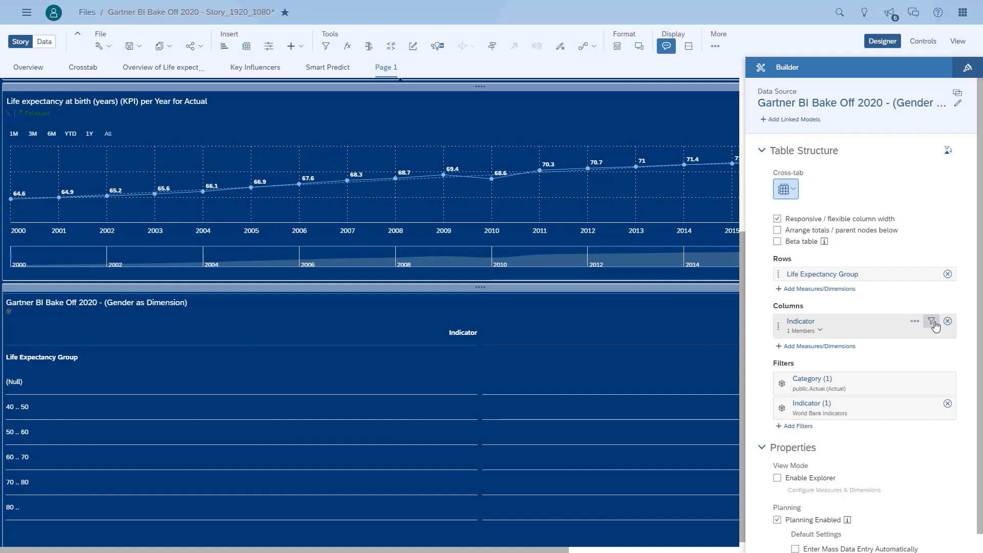
- Filter the crosstab's Indicator to GDP per capita, PPP (current international $) instead of World Bank Indicators, and show the page in view mode
click(931, 321)
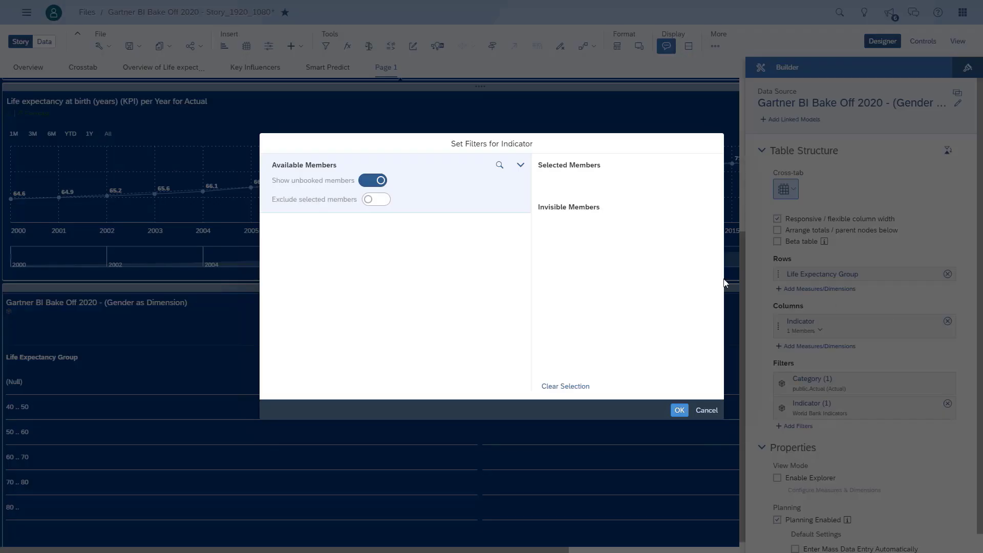
click(500, 166)
text(per capit)
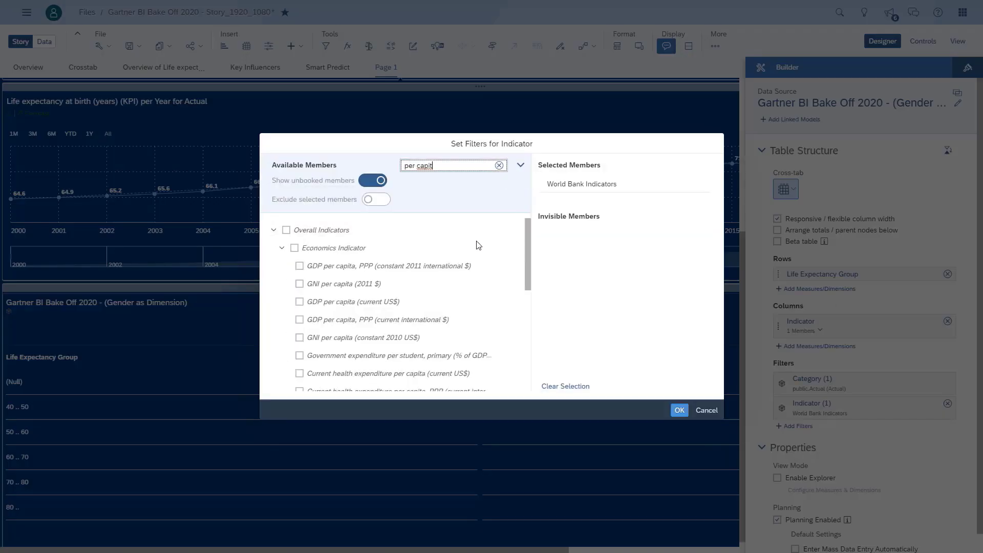
click(332, 320)
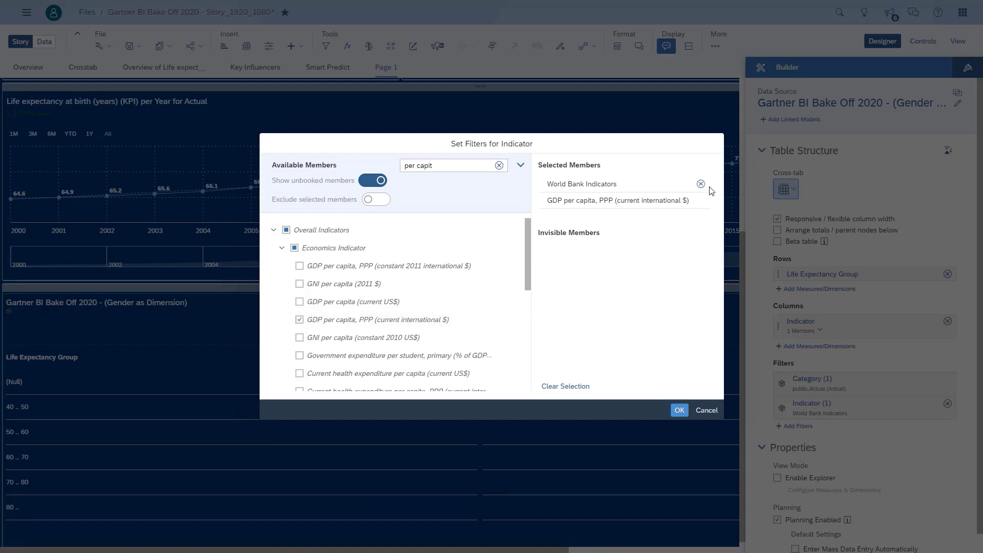
click(700, 184)
click(679, 410)
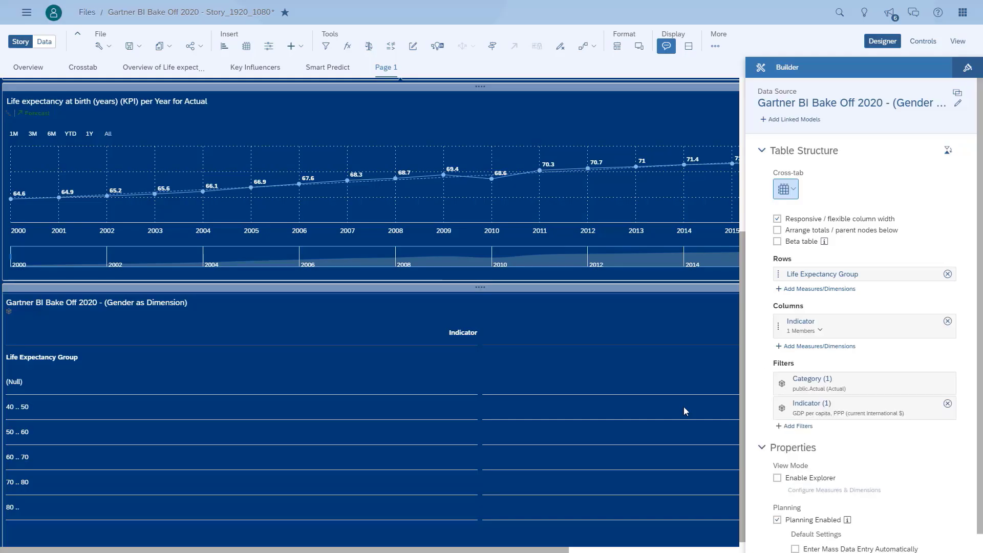
click(957, 41)
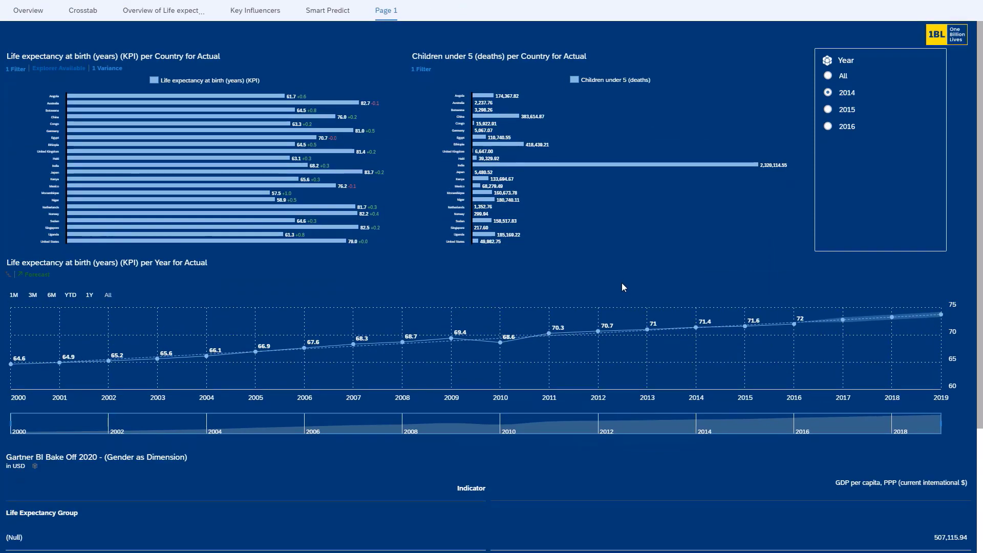
scroll(621, 283, down, 3)
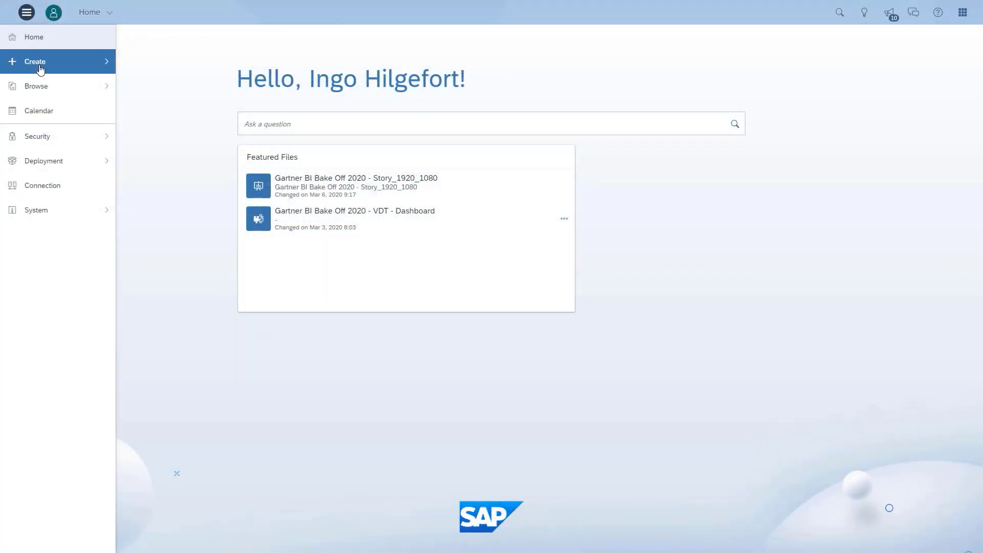
- Create a new model by importing the file Health Indicators for United States of America.csv, and acknowledge the data sample notice
click(39, 68)
click(147, 171)
click(506, 273)
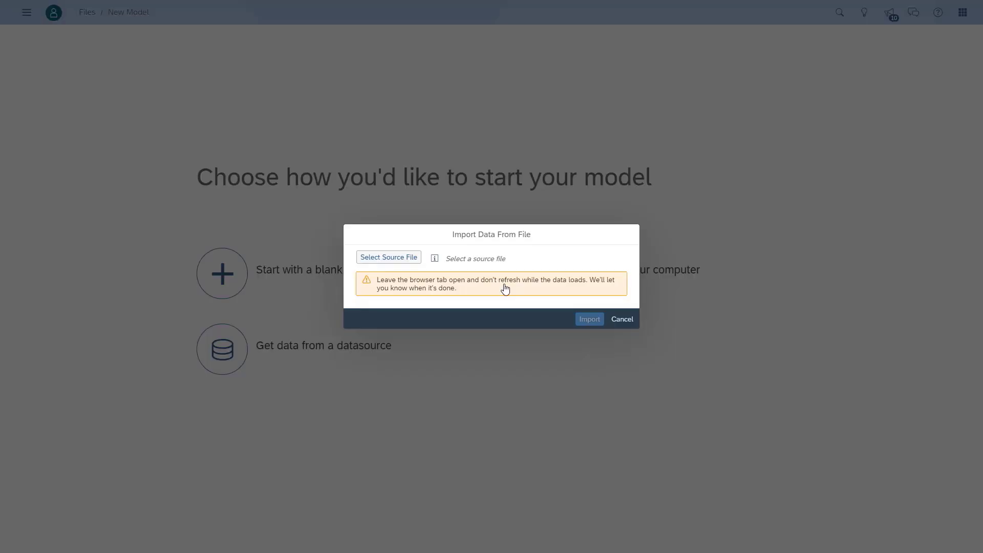
click(587, 351)
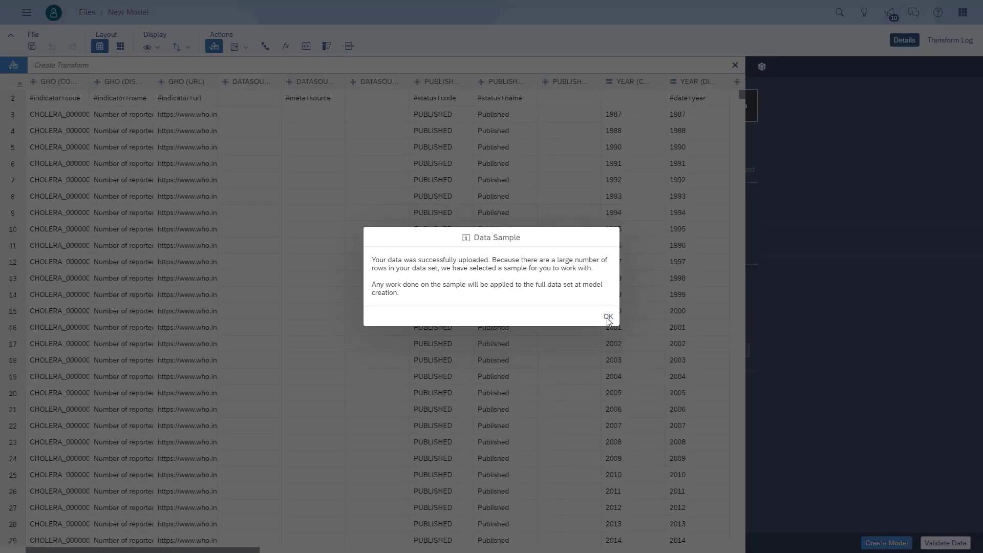
click(608, 318)
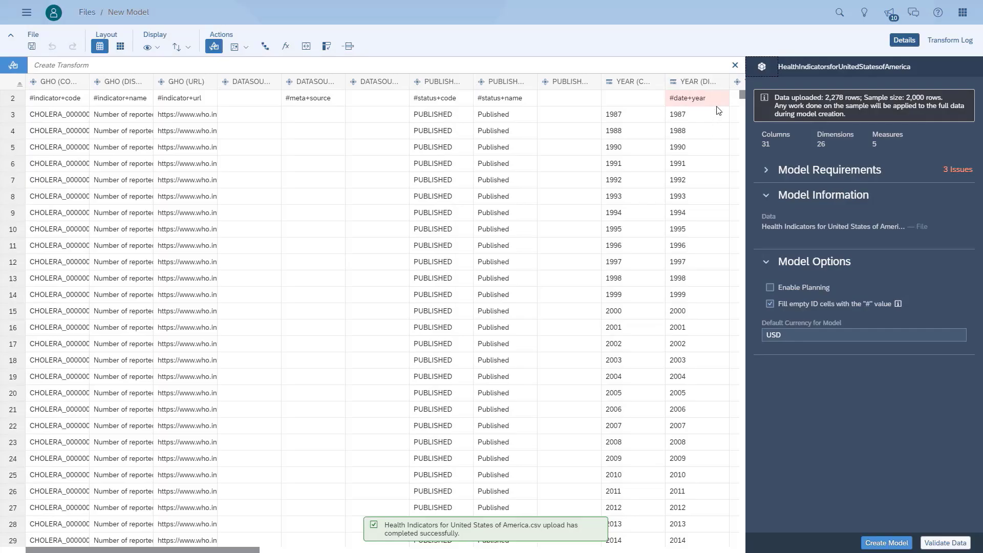
- Delete the rows containing #date+year in the YEAR (DISPLAY) column
click(716, 106)
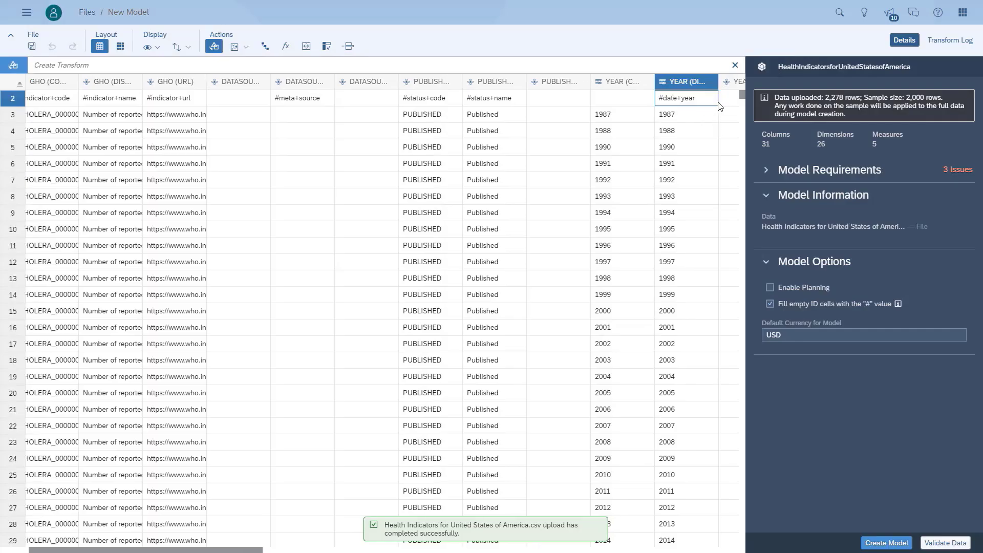
click(706, 115)
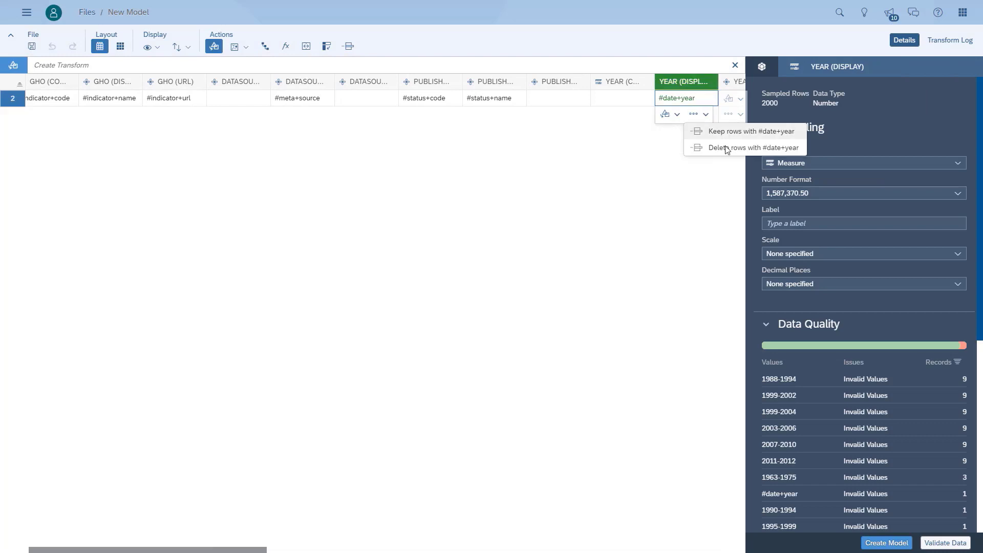
click(730, 148)
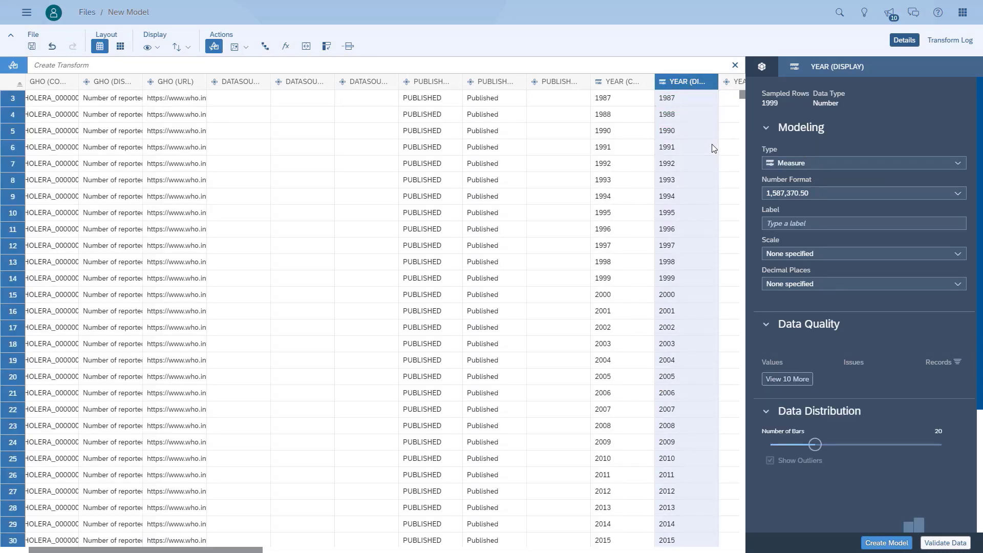
- Split the YEAR (CODE) column on "-" to separate ranges such as 1988-1994, and make it a Date Dimension in YYYY format
click(761, 66)
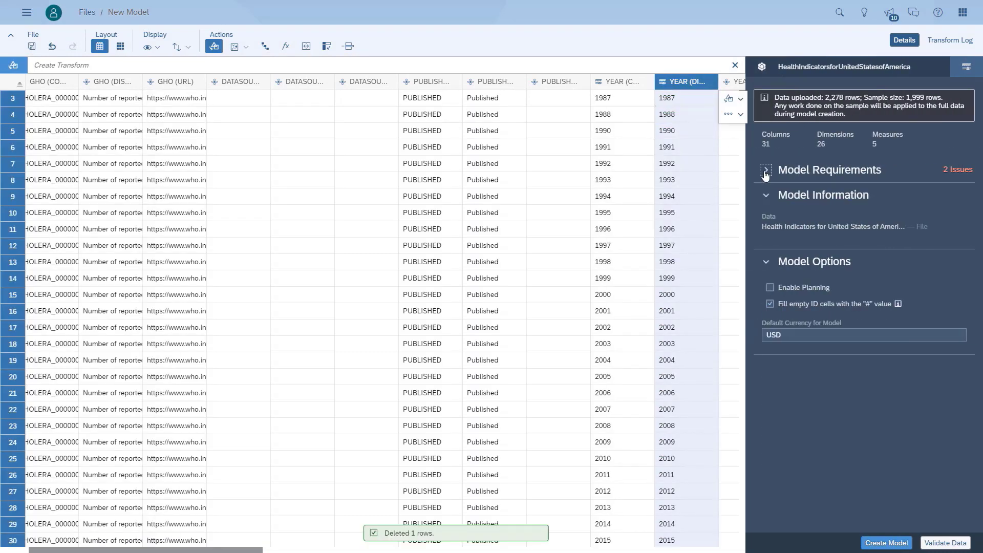
click(766, 171)
click(783, 243)
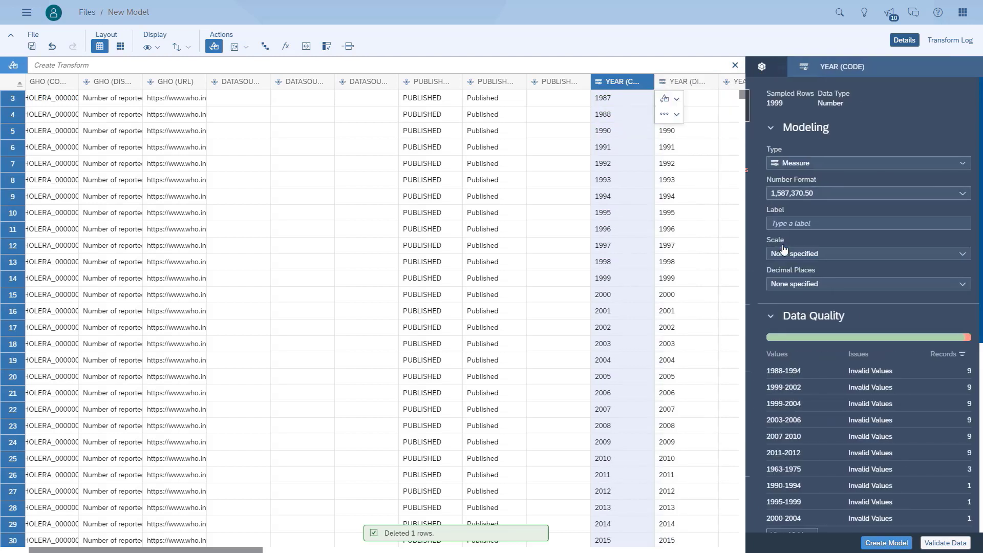
click(781, 372)
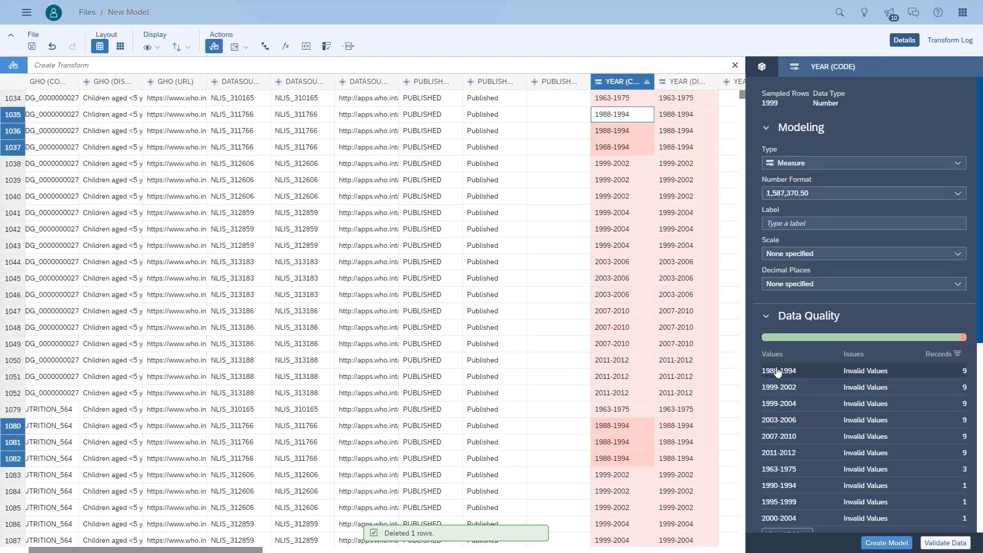
click(63, 67)
click(129, 95)
click(142, 66)
key(Return)
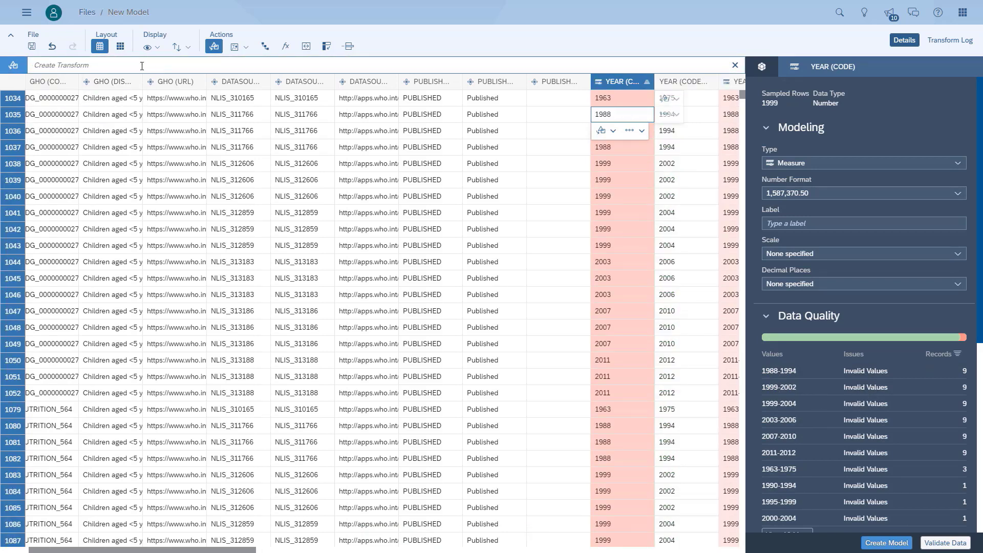
click(955, 164)
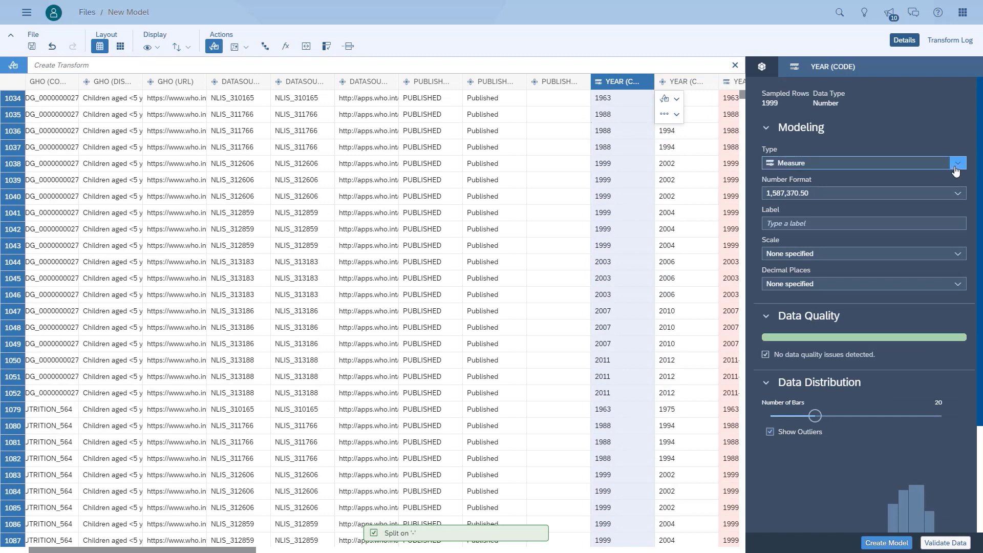
click(782, 229)
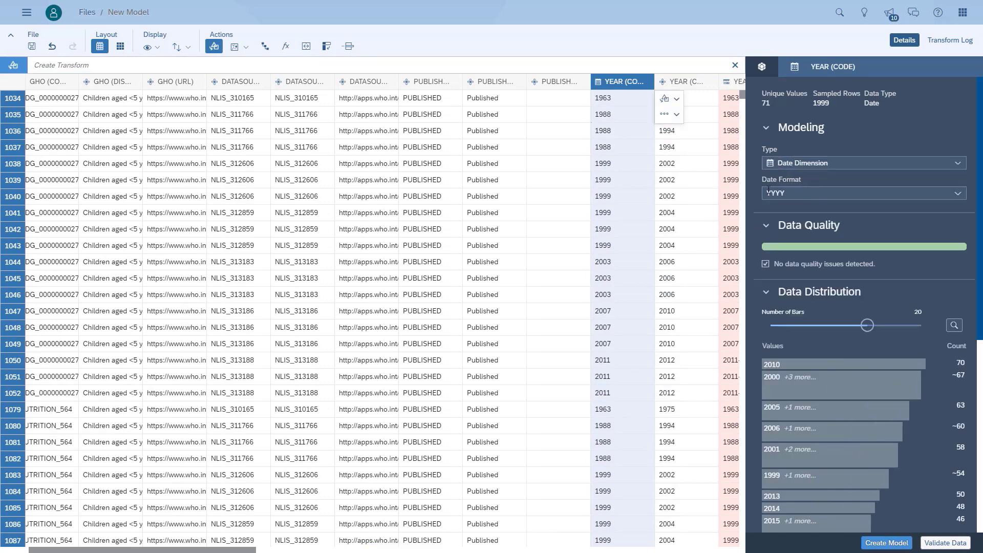
- Delete the split-off YEAR (CODE)_2 column together with the YEAR (DISPLAY) column
click(697, 86)
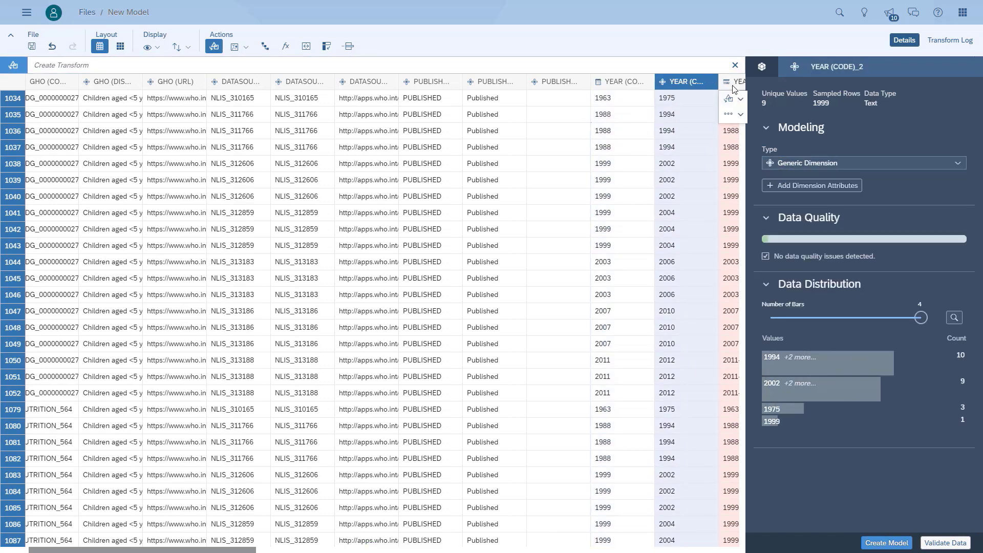
click(731, 84)
click(740, 114)
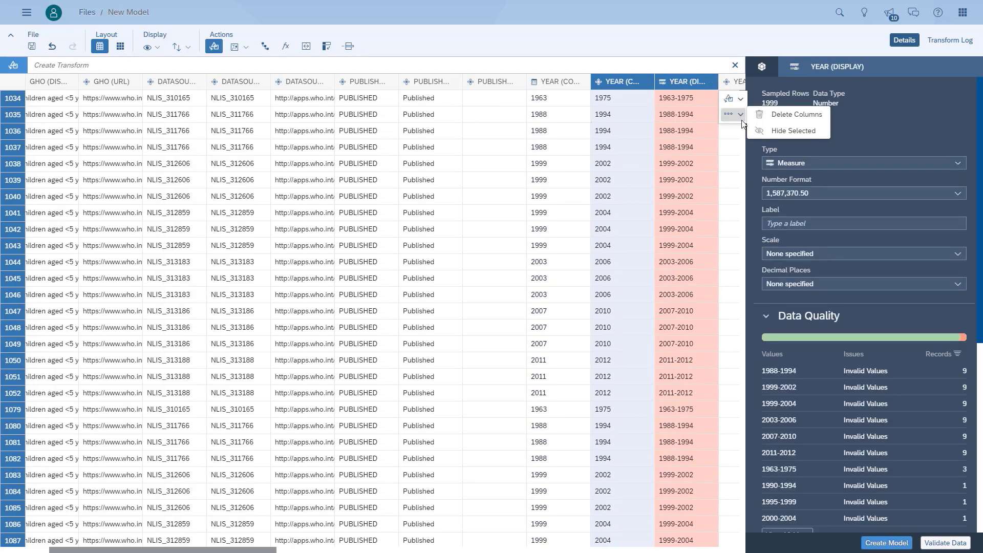
click(756, 121)
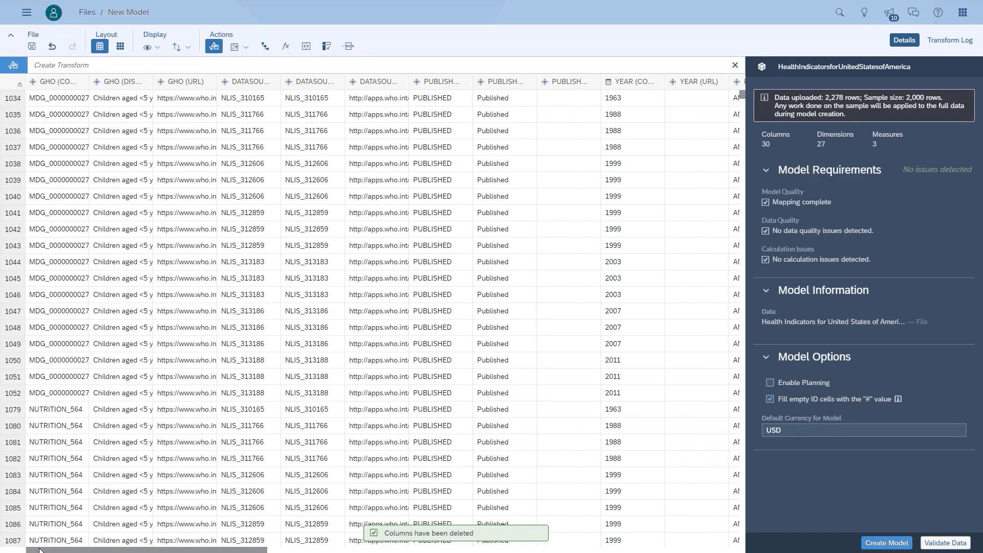
- Add a Description attribute to the GHO (CODE) dimension, using the GHO (DISPLAY) column
click(72, 80)
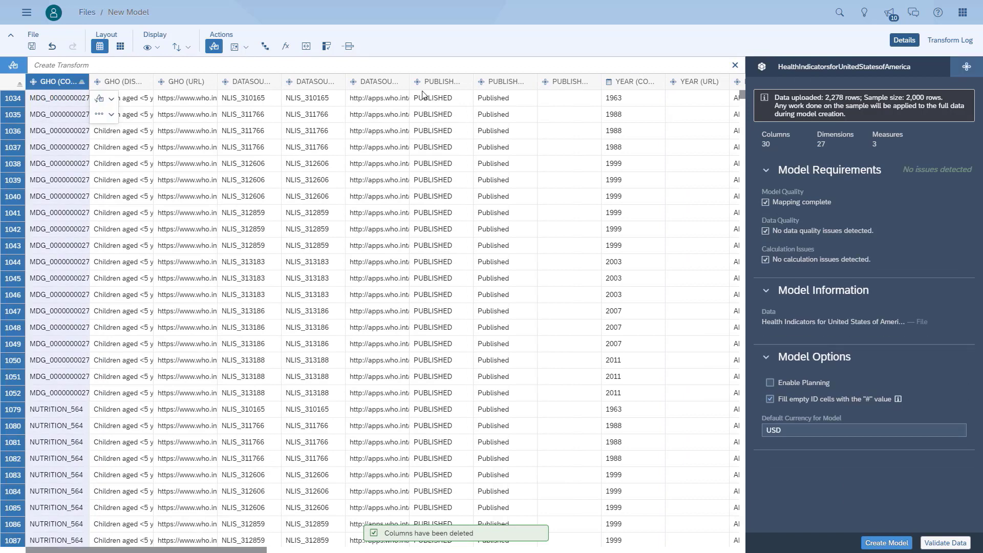
click(852, 187)
click(816, 204)
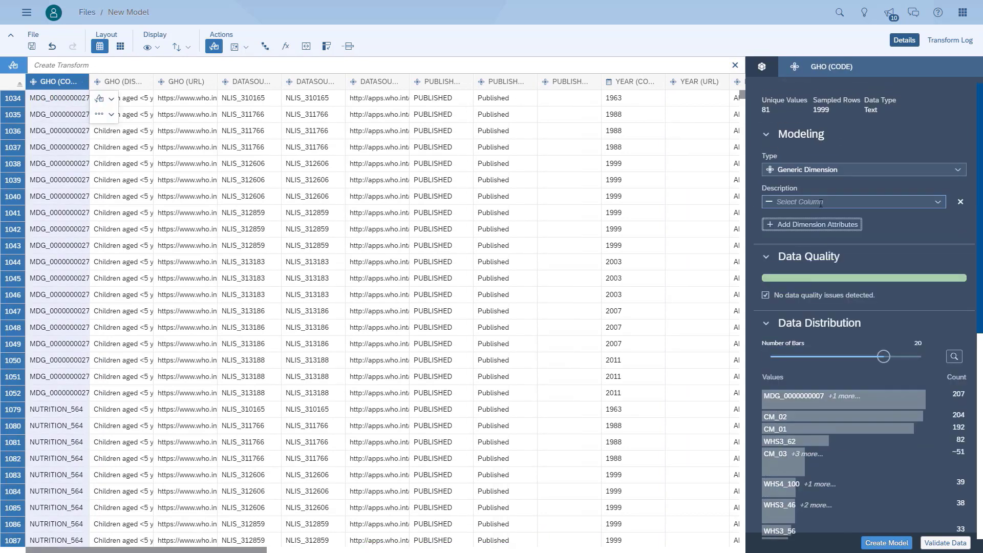
click(934, 203)
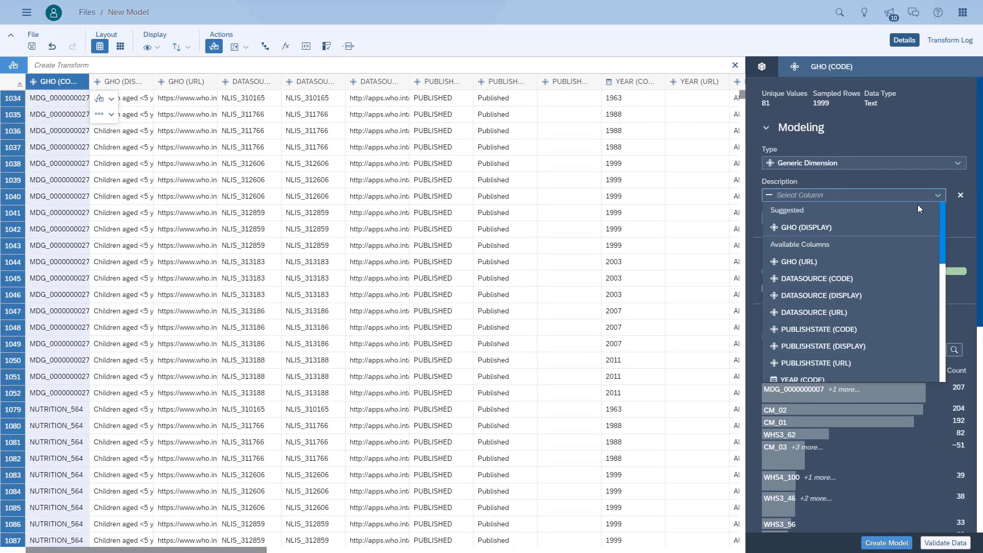
click(805, 228)
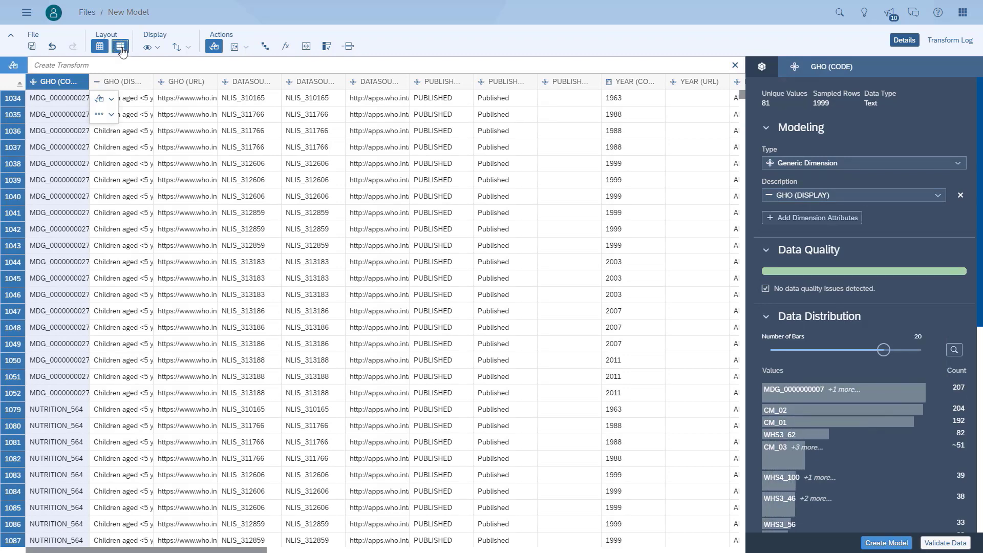
- Show the columns as cards and delete Low, High, StdErr, StdDev and Comments
click(120, 46)
click(134, 287)
shift+click(494, 281)
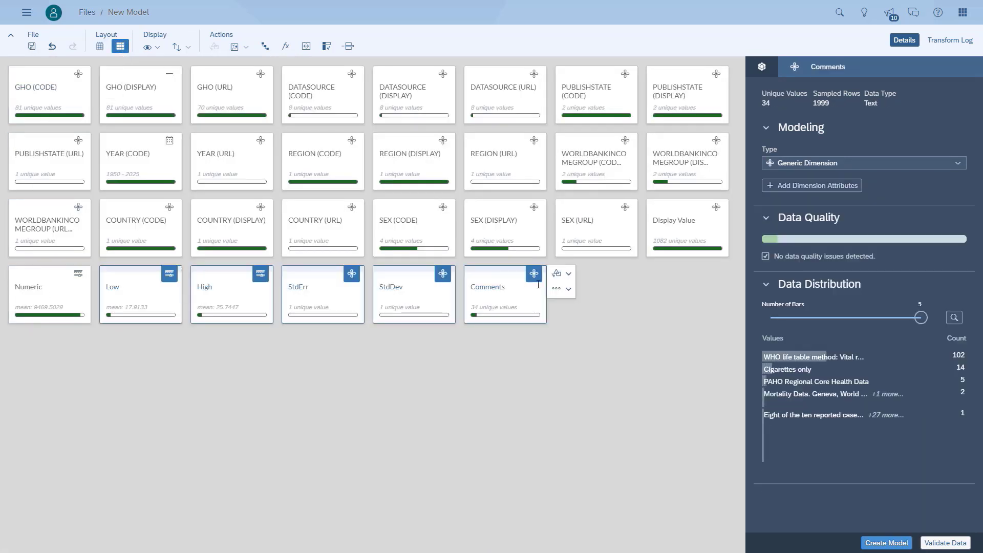
click(567, 290)
click(620, 288)
- Delete all DATASOURCE and PUBLISHSTATE columns, from DATASOURCE (CODE) through PUBLISHSTATE (URL)
click(328, 92)
shift+click(51, 153)
click(117, 160)
click(130, 161)
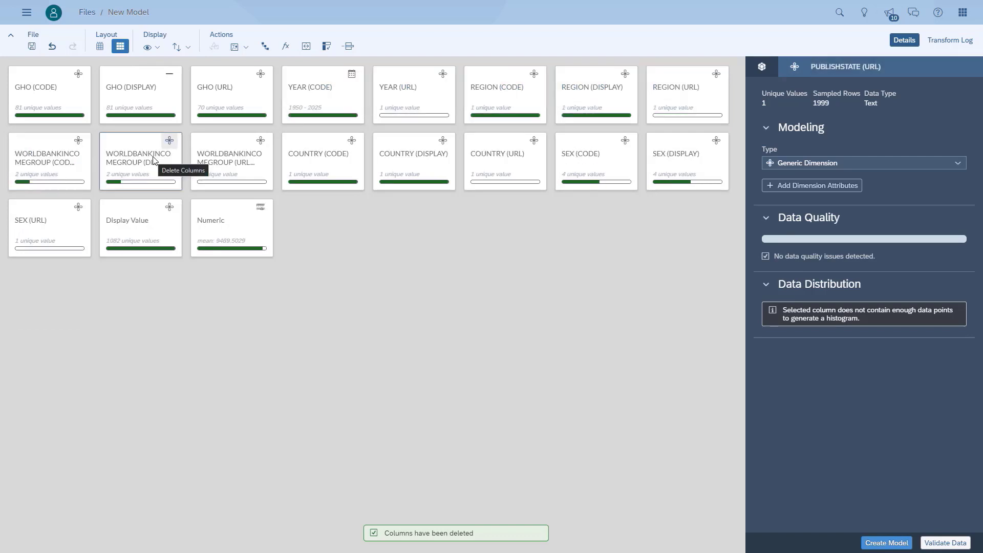
- Delete the three WORLDBANKINCOMEGROUP columns
click(62, 159)
shift+click(221, 146)
click(294, 156)
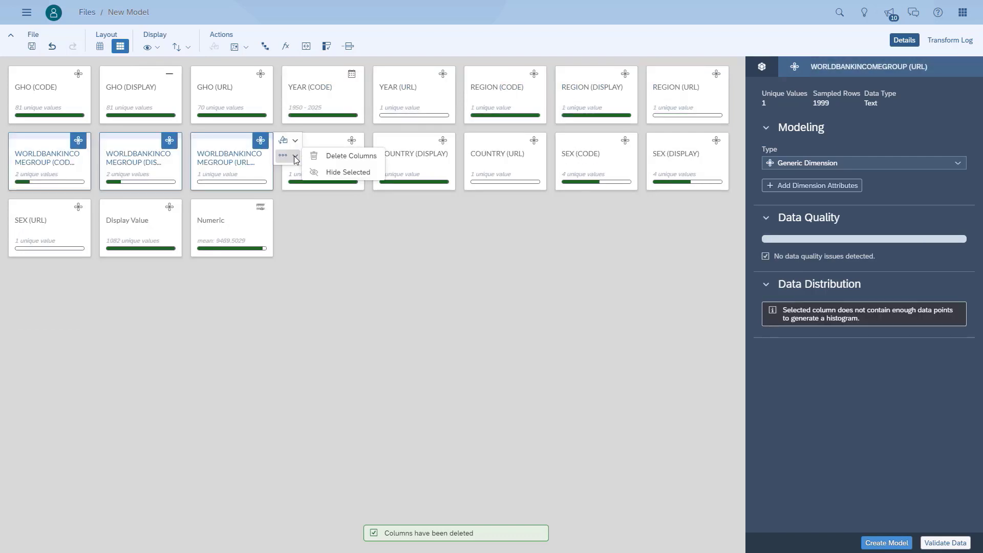
click(333, 155)
- Rename the YEAR (CODE) column to Year and remove duplicate rows from the data
double_click(311, 88)
key(ctrl+a)
text(Yea)
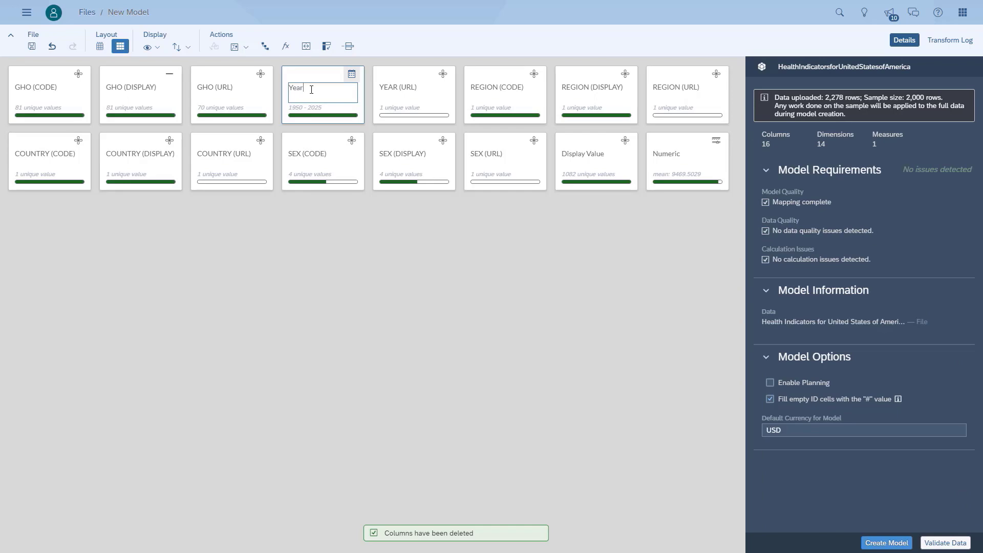
text(r)
key(Return)
click(348, 46)
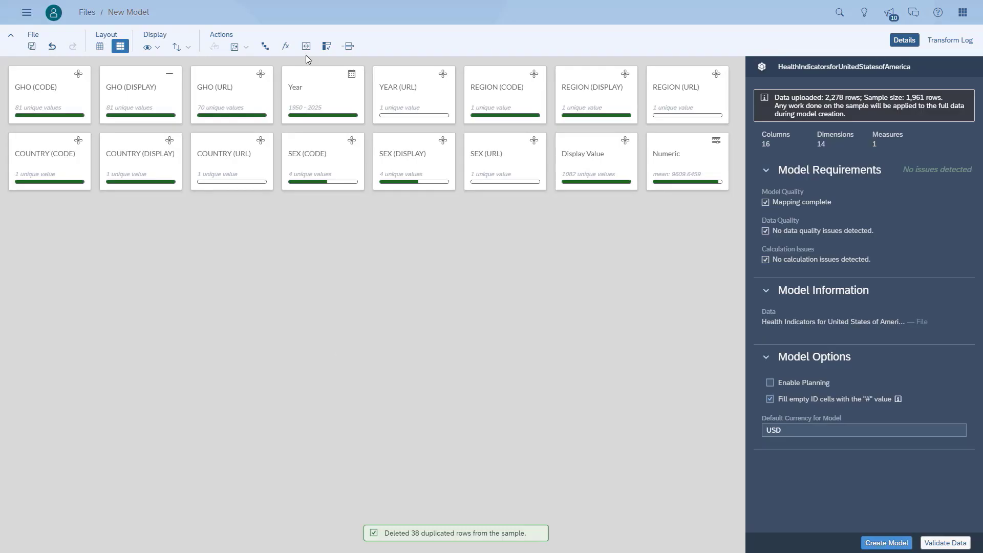
- Combine the data with happiness_index_usa.xlsx, matching Year to Year and COUNTRY (DISPLAY) to Country name with all primary data, and create the model
click(305, 46)
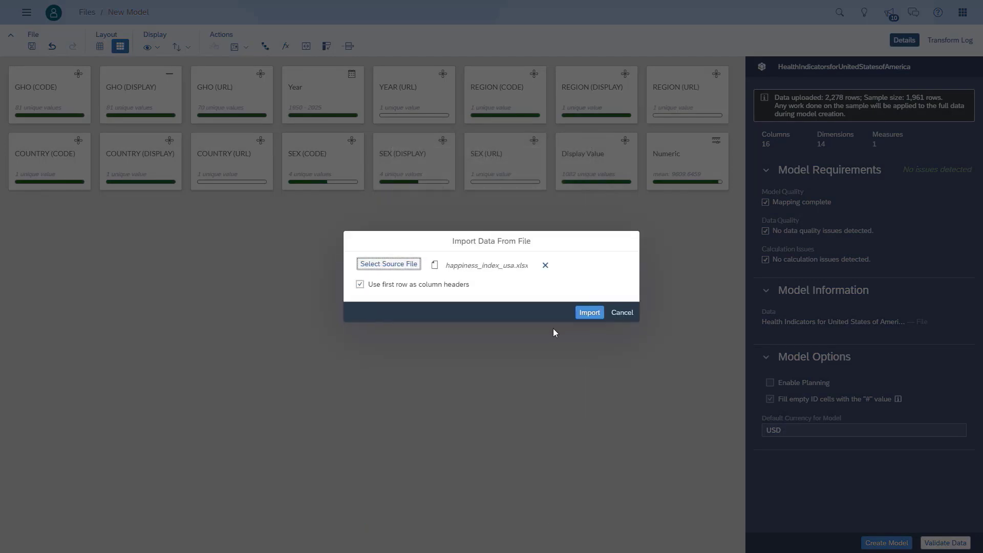
click(588, 312)
drag(351, 235, 361, 307)
click(307, 282)
click(428, 230)
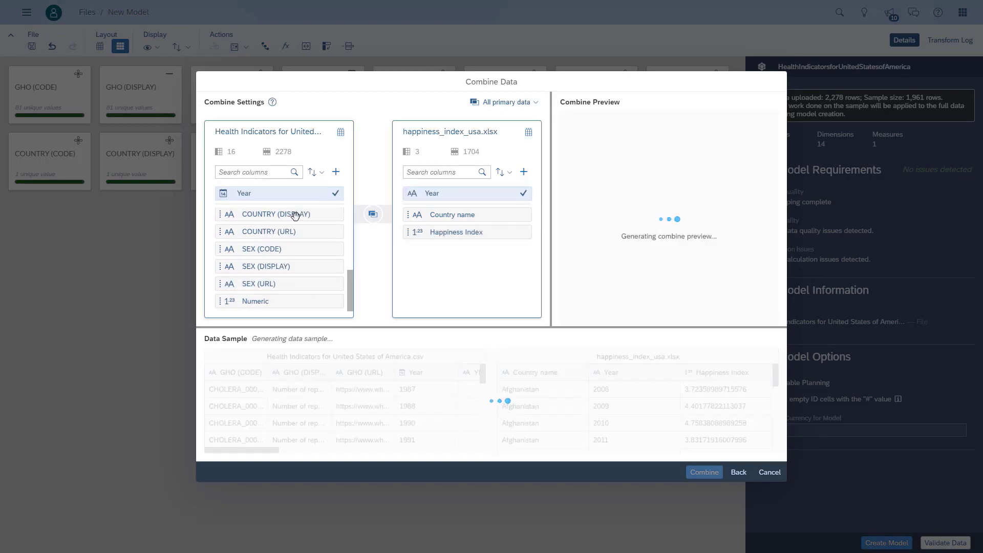
click(296, 215)
click(445, 230)
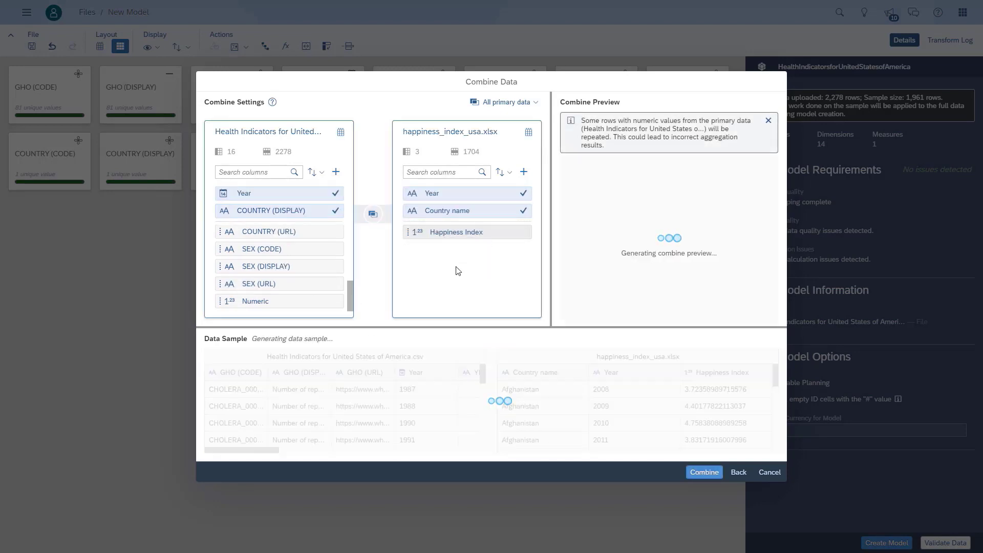
click(705, 472)
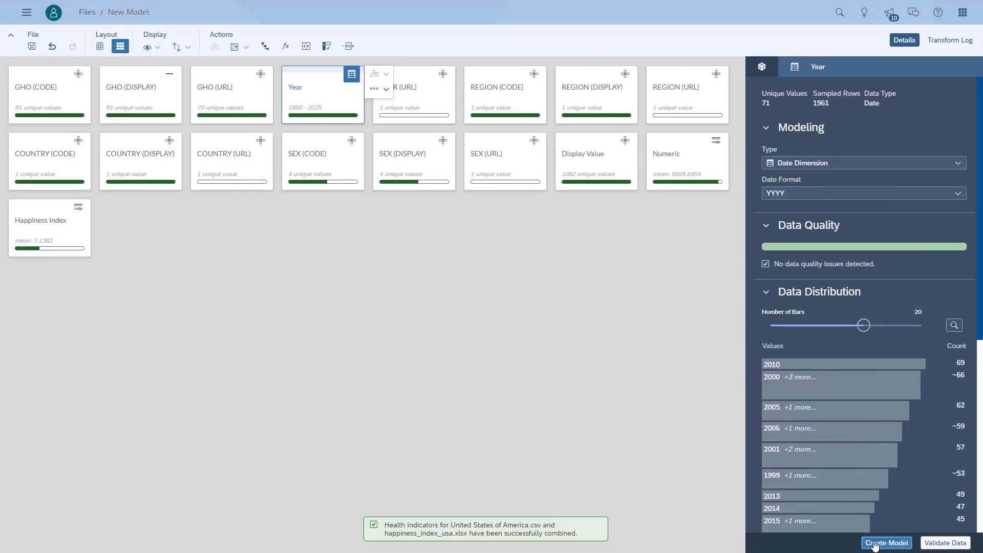
click(874, 544)
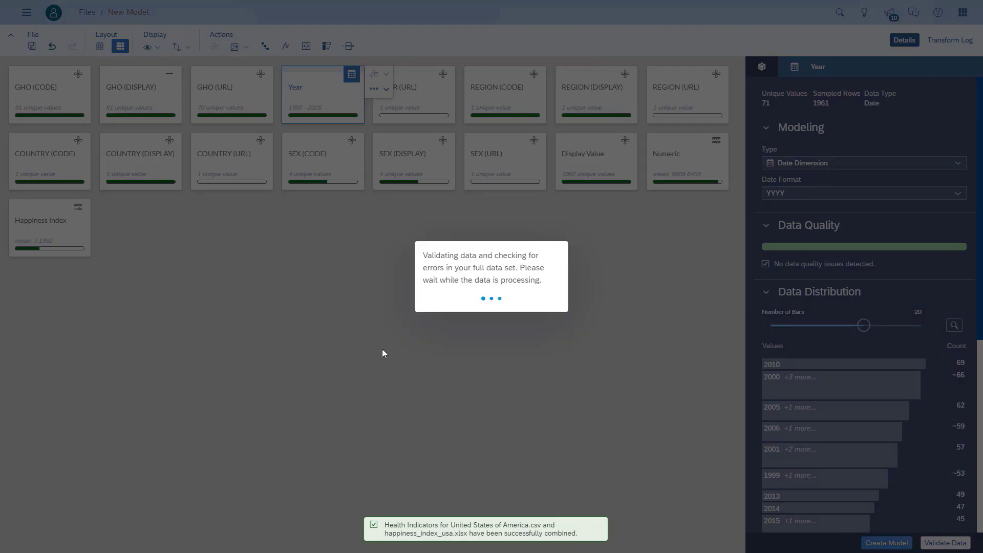
- Confirm creation of the model named Gartner BI Bake Off Blending Demo and go to the file list
click(568, 308)
click(676, 417)
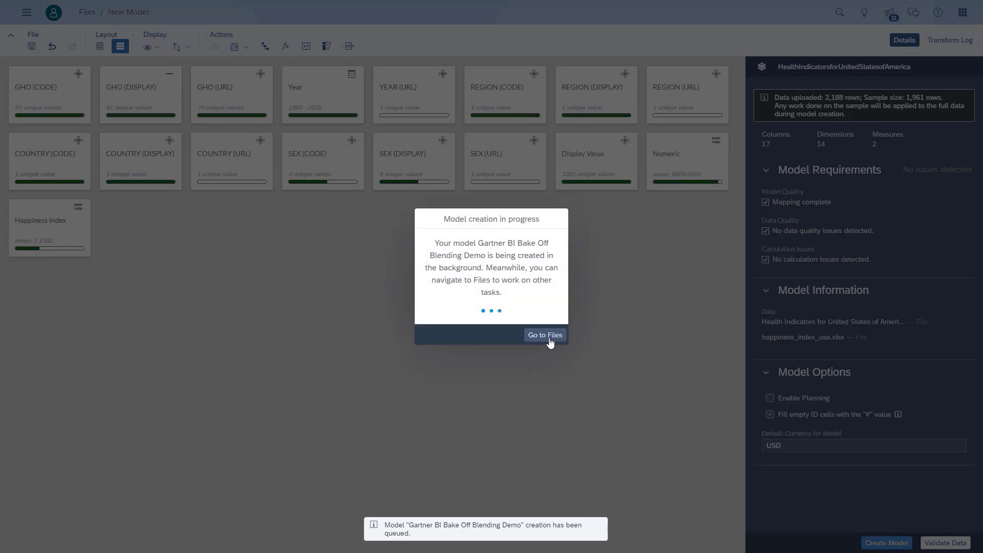
click(549, 340)
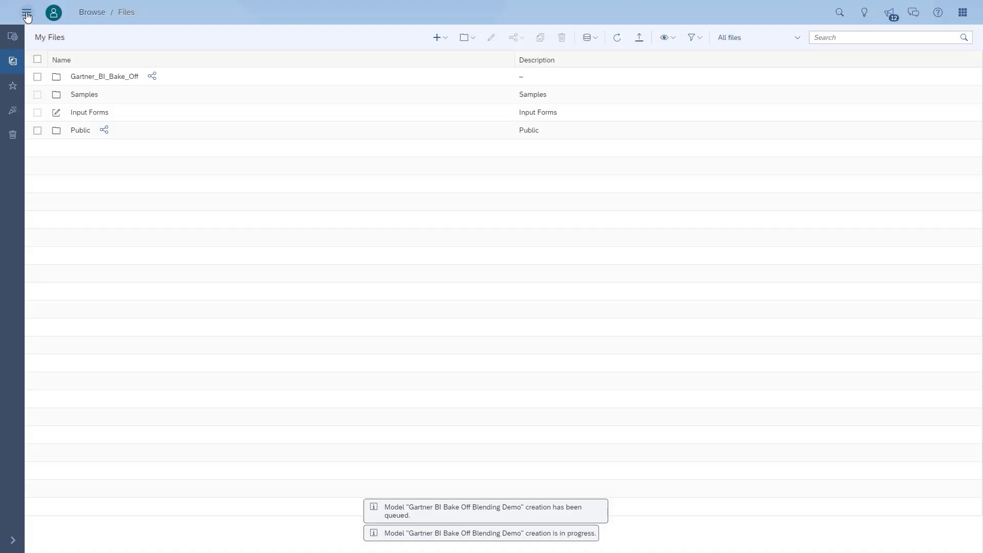
- Create a new story canvas with a chart based on the Gartner BI Bake Off Blending Demo model
click(27, 11)
click(43, 63)
click(142, 64)
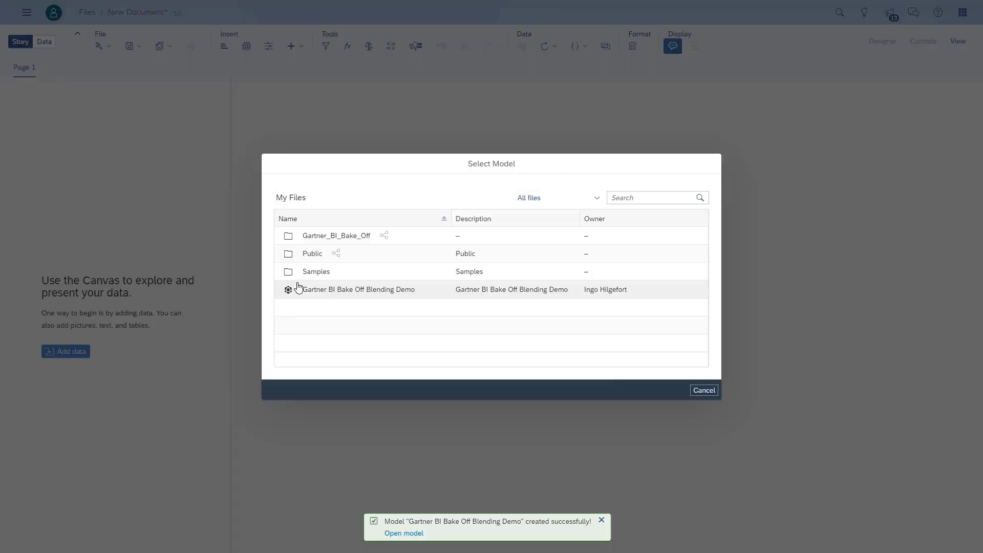
click(362, 290)
click(362, 292)
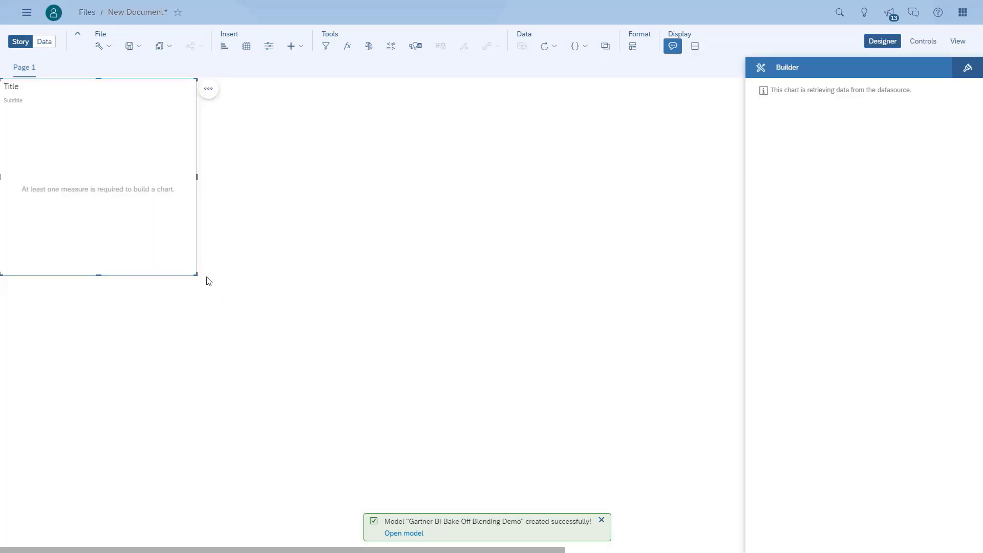
- Enlarge the empty chart to about three times its size and change it to a Combination Column & Line chart
drag(196, 274, 588, 473)
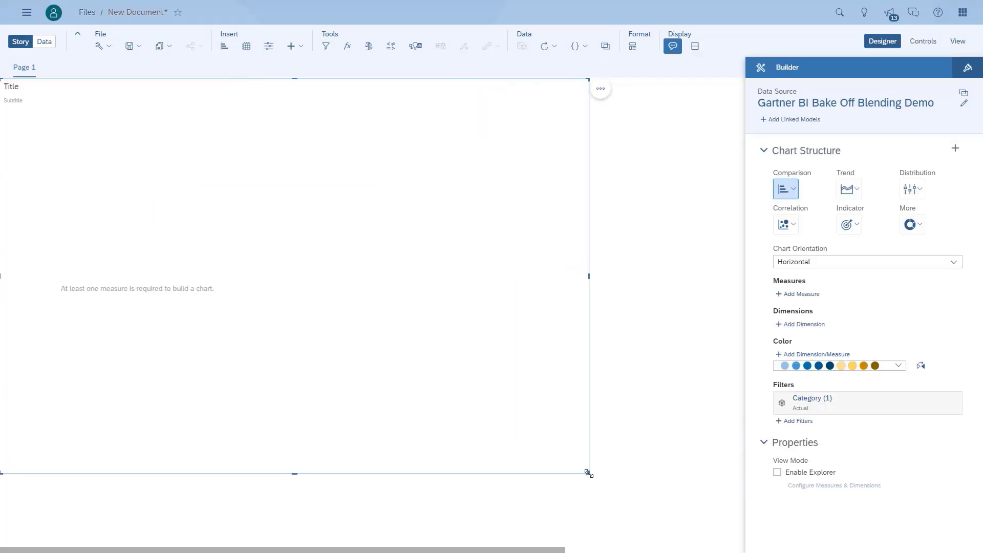
click(794, 190)
click(805, 225)
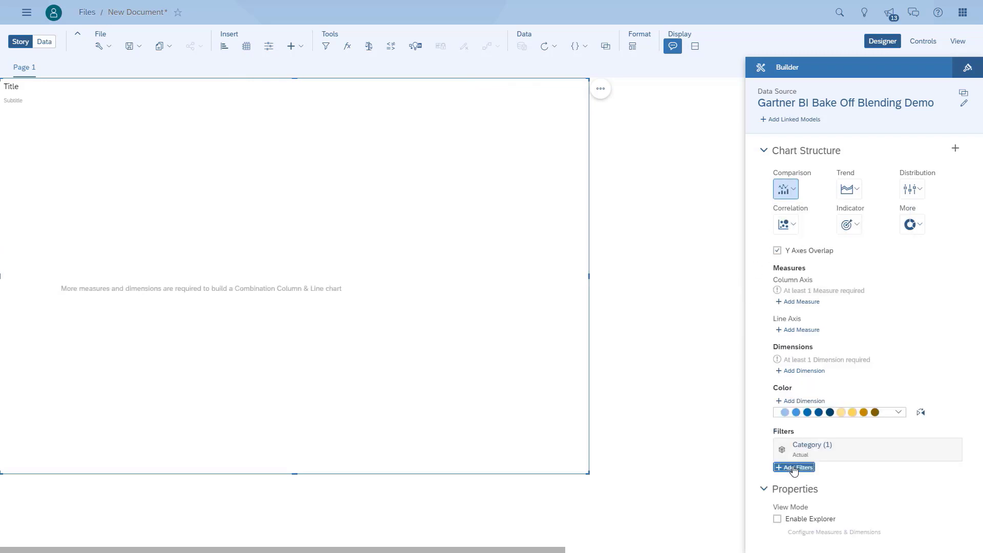
- Filter the chart on GHO (CODE) to Life expectancy at birth (years)
click(793, 467)
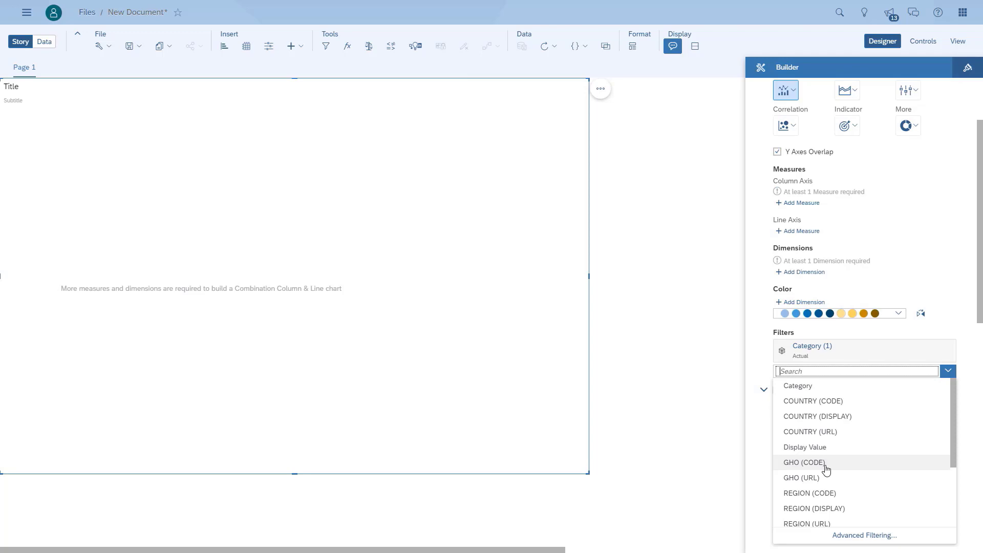
click(826, 466)
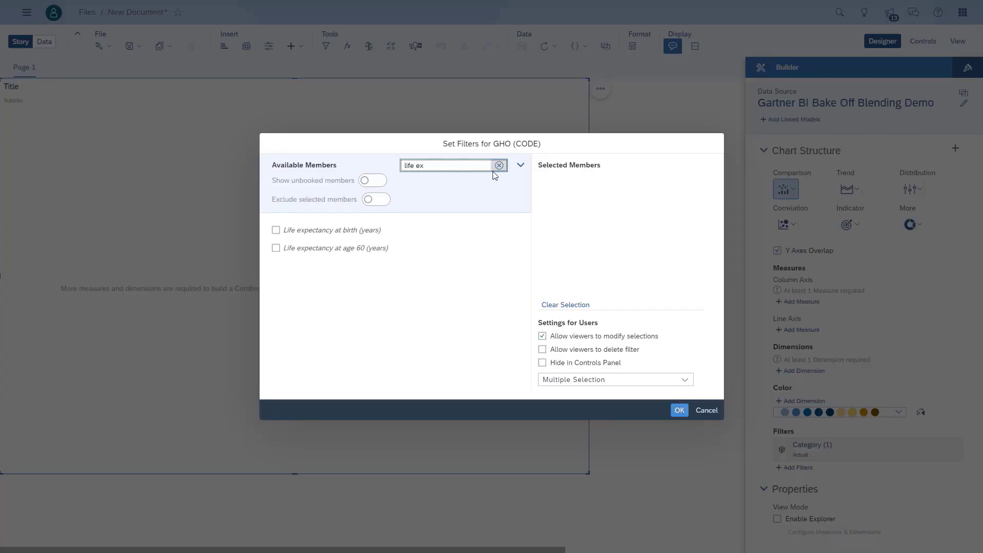
click(341, 230)
click(678, 411)
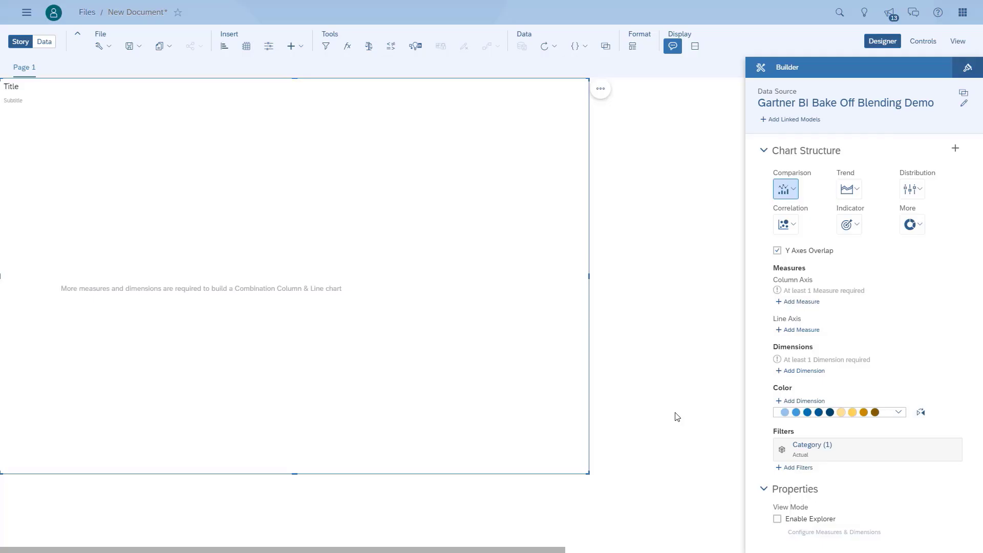
- Add a filter on SEX (DISPLAY) limited to Both sexes
click(794, 494)
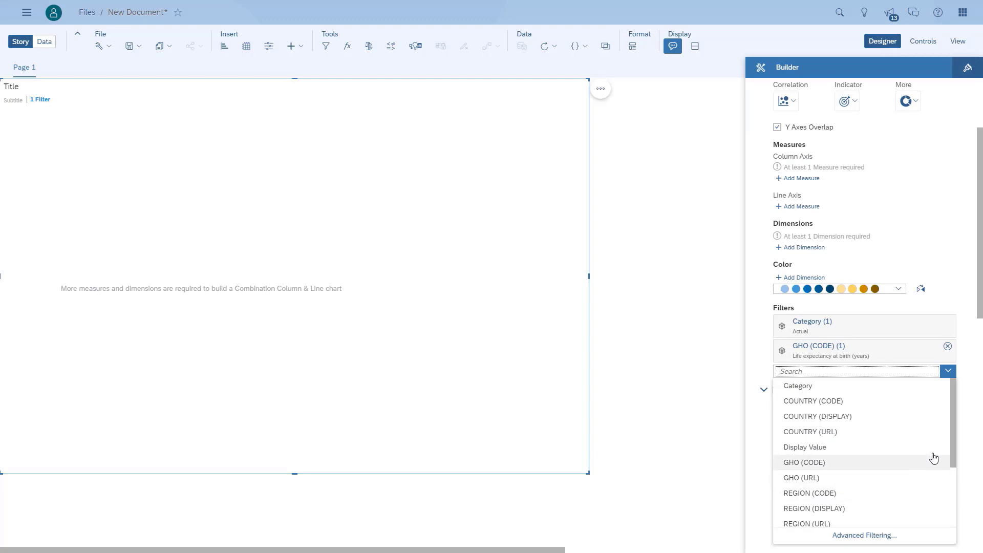
drag(955, 435, 953, 496)
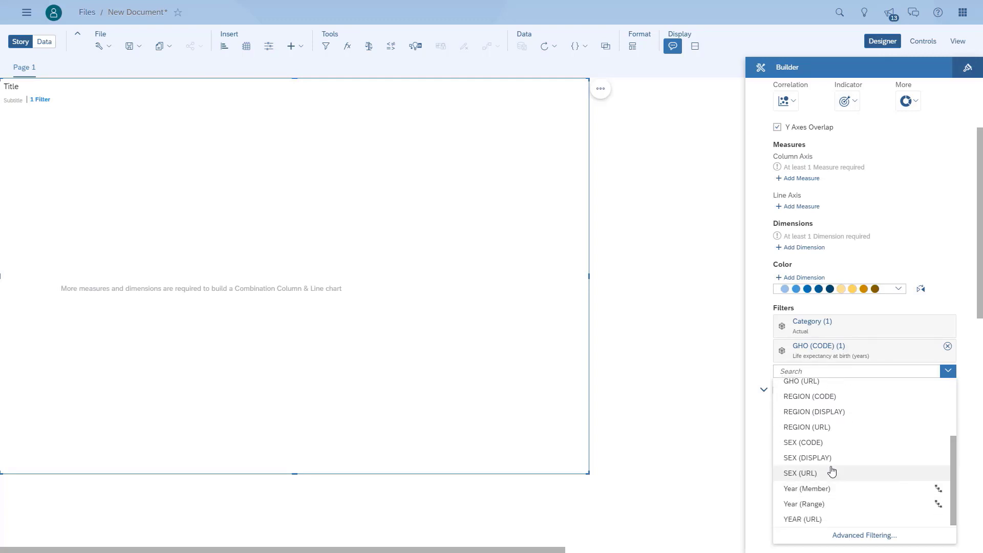
click(814, 467)
click(302, 250)
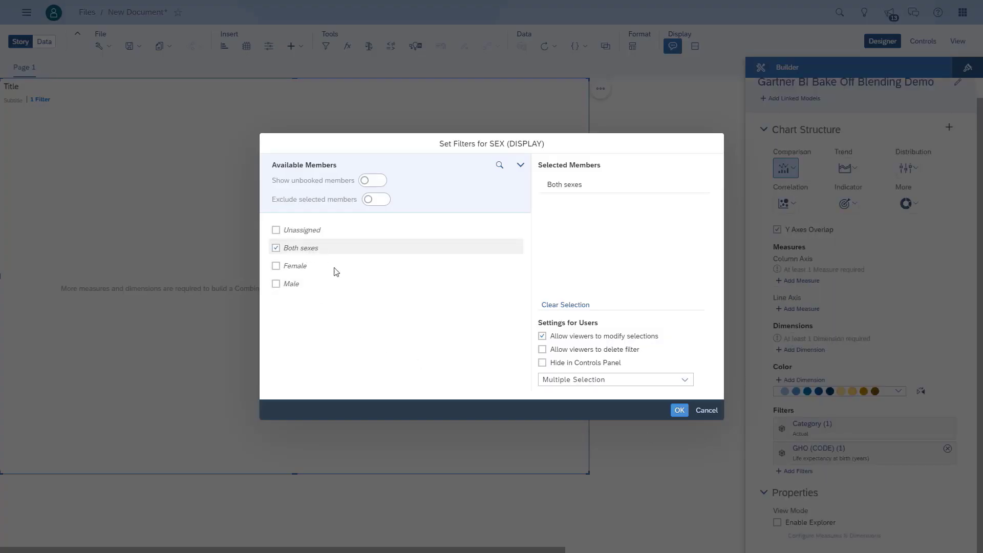
click(678, 410)
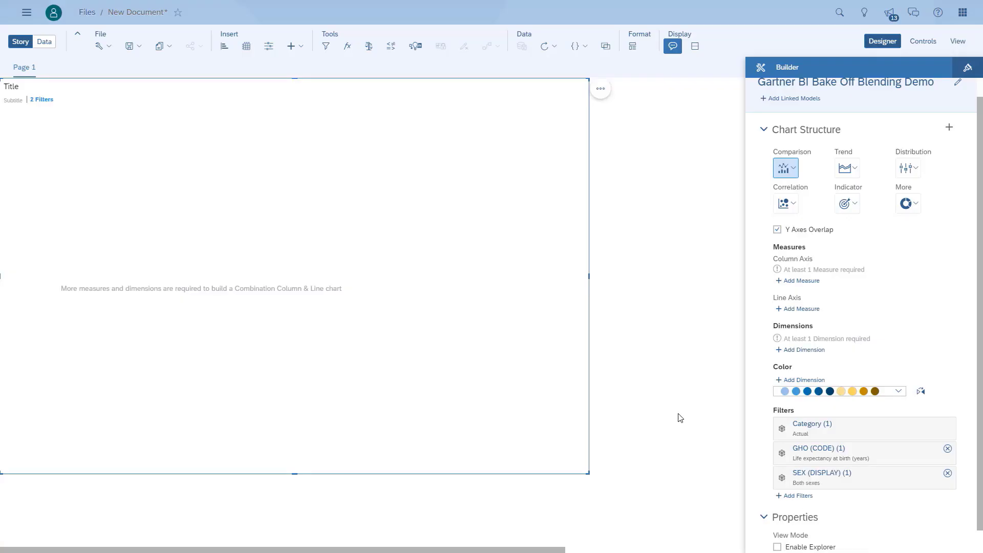
- Add Year as the chart's dimension
click(802, 350)
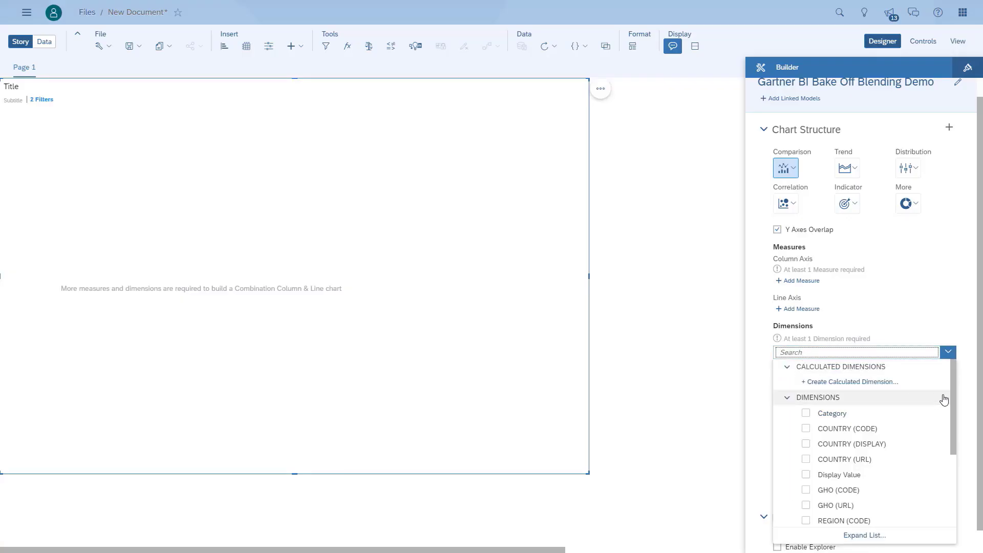
drag(952, 408, 952, 479)
click(825, 486)
- Add Numeric as the column axis measure and drill the total column down to individual years
click(800, 281)
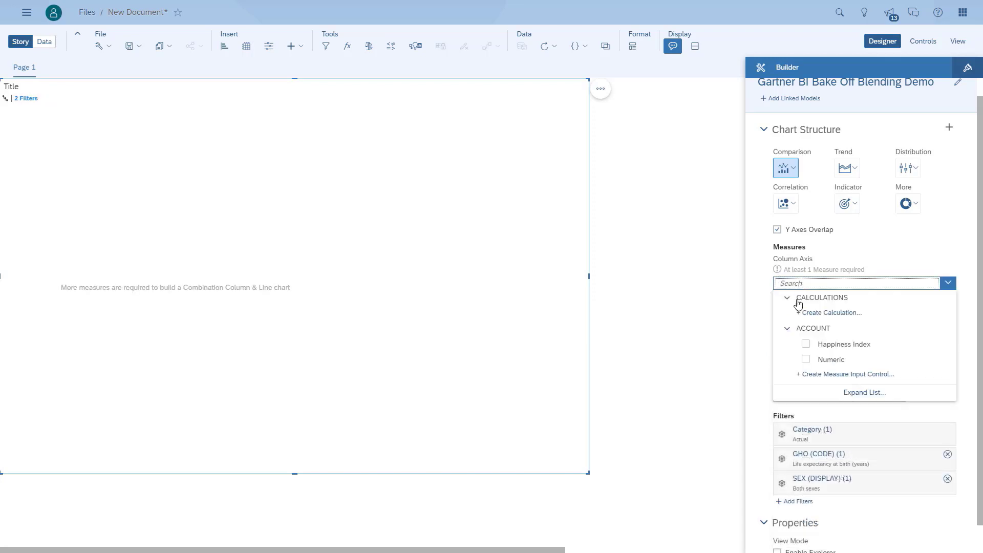
click(804, 360)
click(747, 368)
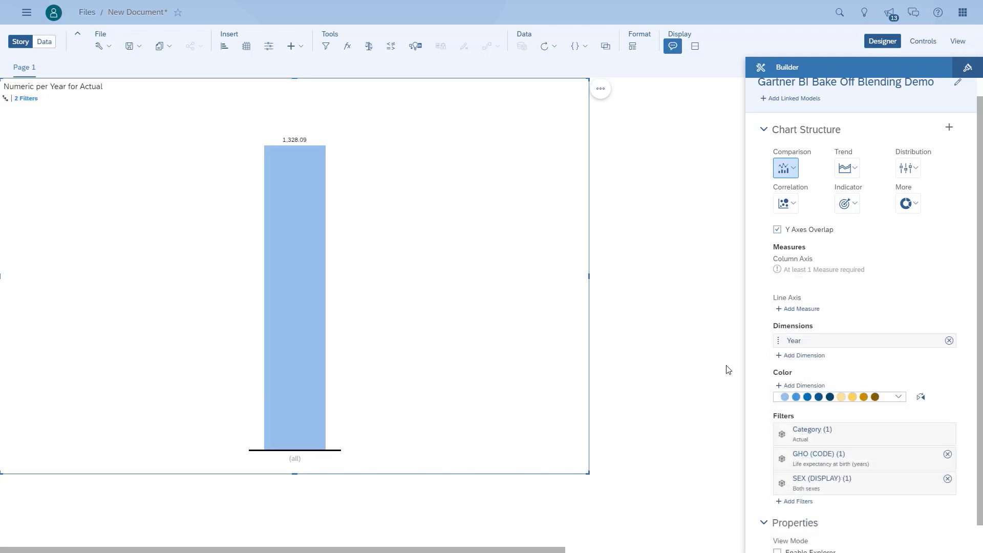
click(319, 332)
click(343, 321)
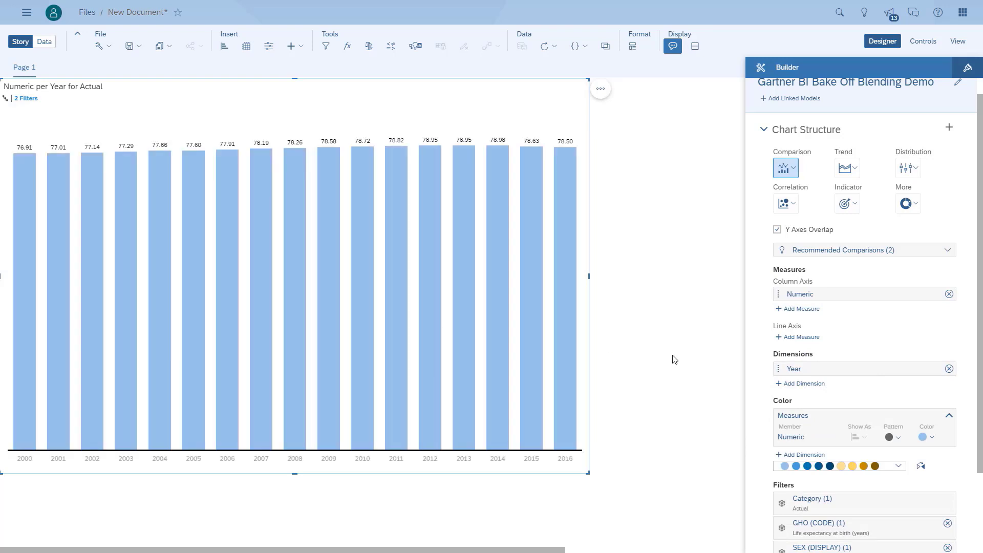
- Add Happiness Index as the line axis measure and turn off the overlap of the Y axes
click(801, 358)
click(808, 421)
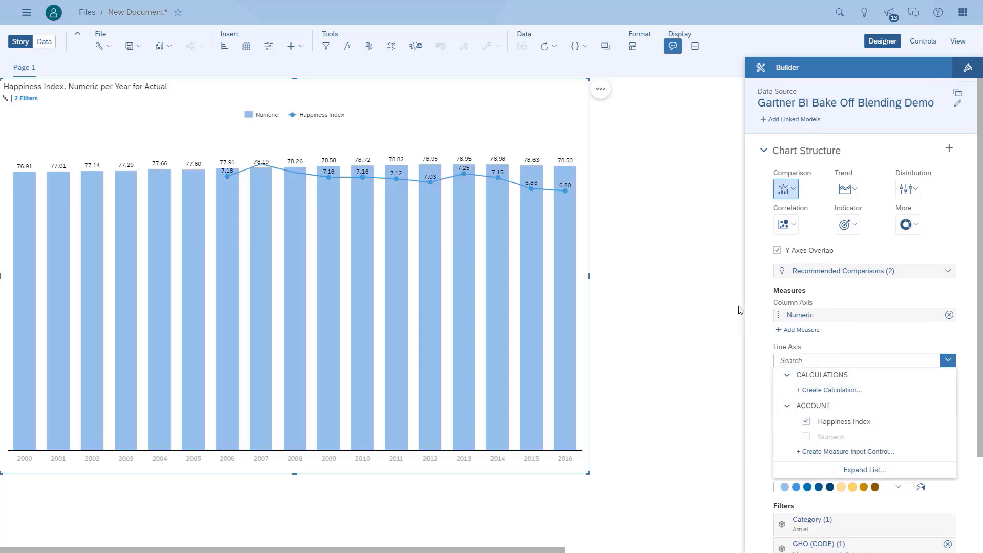
click(712, 317)
click(777, 250)
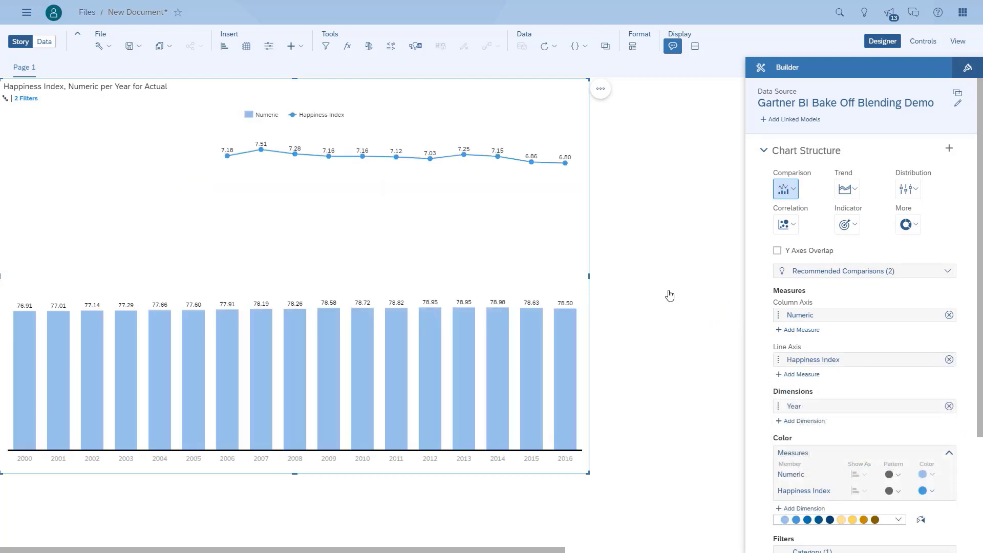
- Add a comparison to the previous year to the combination chart
click(601, 90)
mouse_move(677, 136)
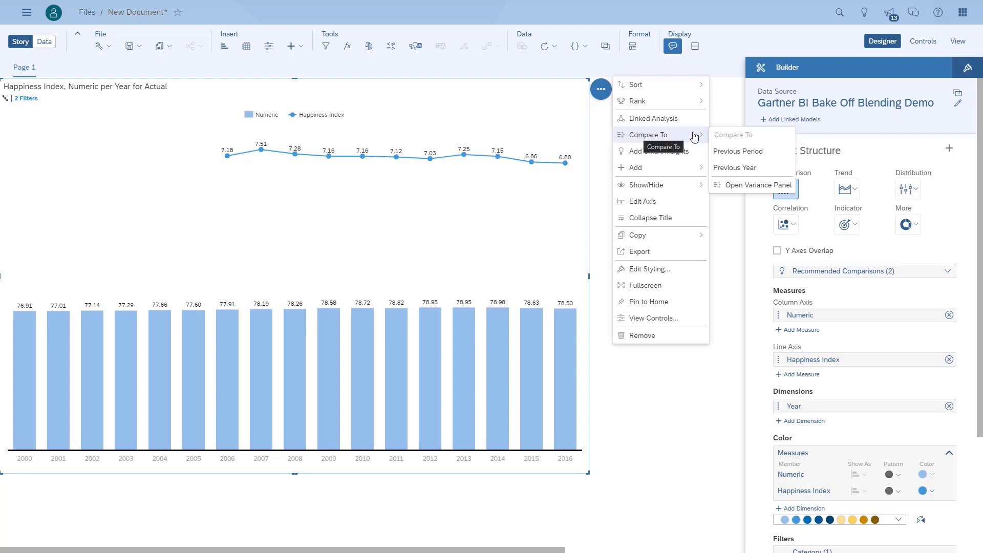
click(727, 166)
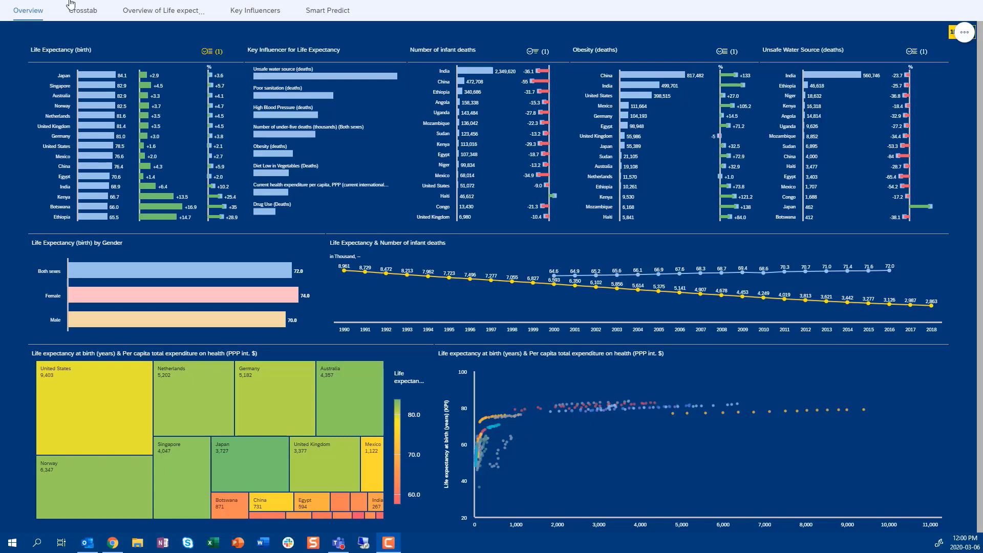
- Start a scheduled publication of the Overview story with the subject and message "Gartner BI Bake Off is Fun"
click(85, 11)
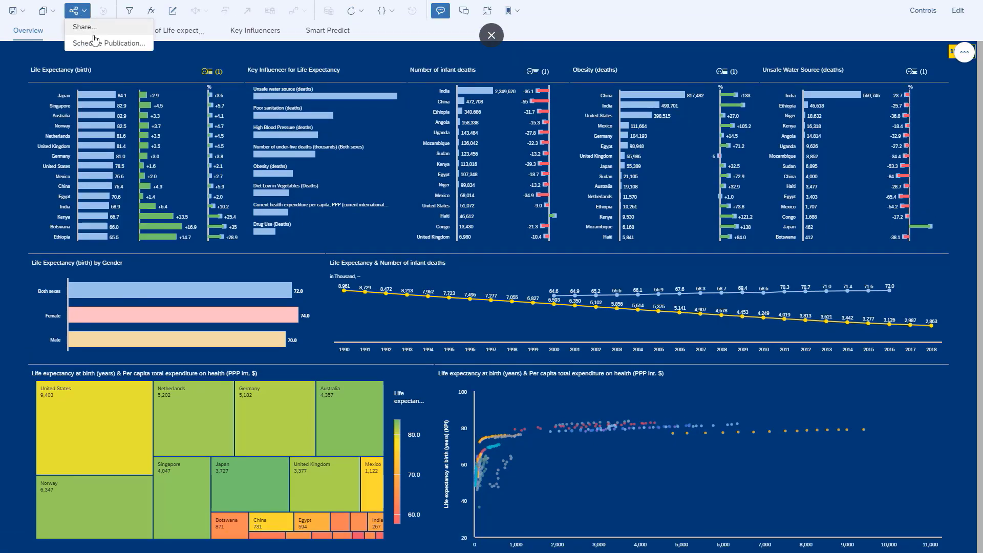
click(80, 44)
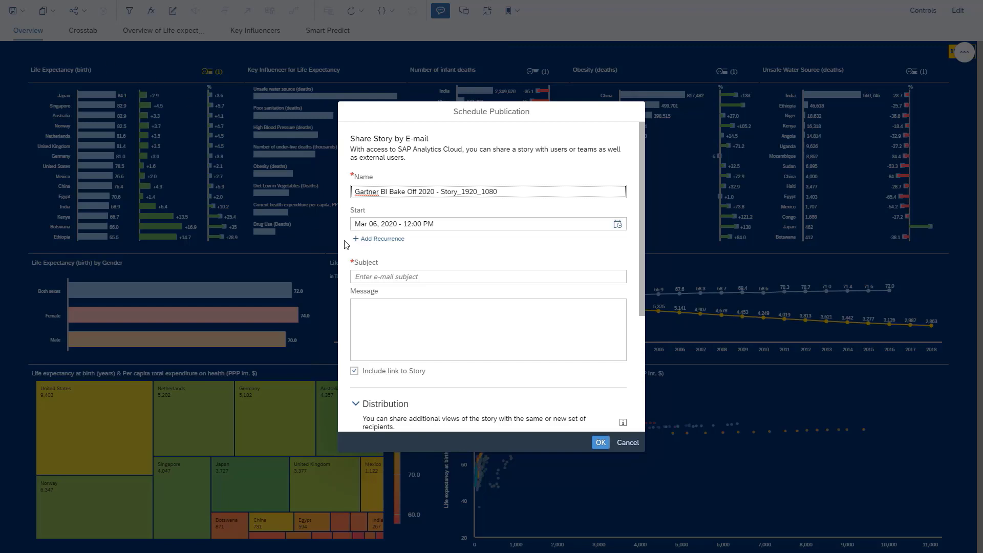
click(406, 277)
text(Gartner BI Bake Off is Fun)
click(391, 312)
text(Gartner BI Bake Off is Fun)
- Set the publication's start time to Mar 06, 2020 - 12:02 PM
click(416, 224)
key(BackSpace)
text(2)
click(414, 246)
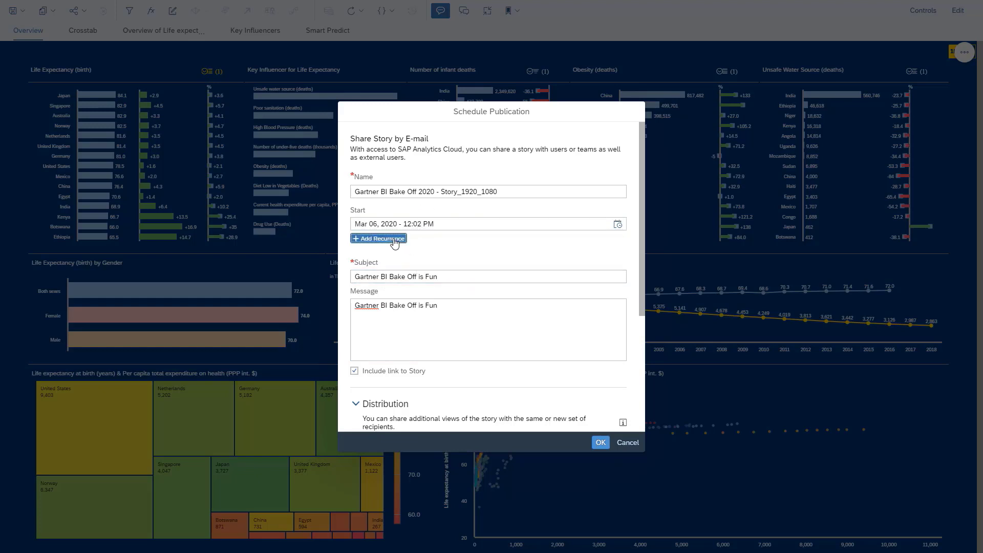
- Add a recurrence to the publication that repeats every 1 day with no end
click(392, 239)
click(447, 230)
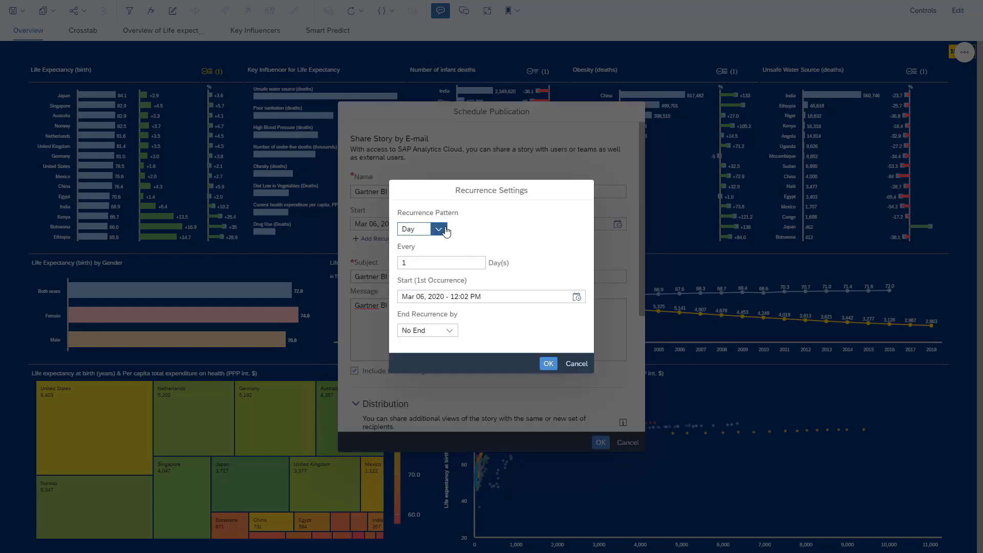
click(490, 232)
click(456, 331)
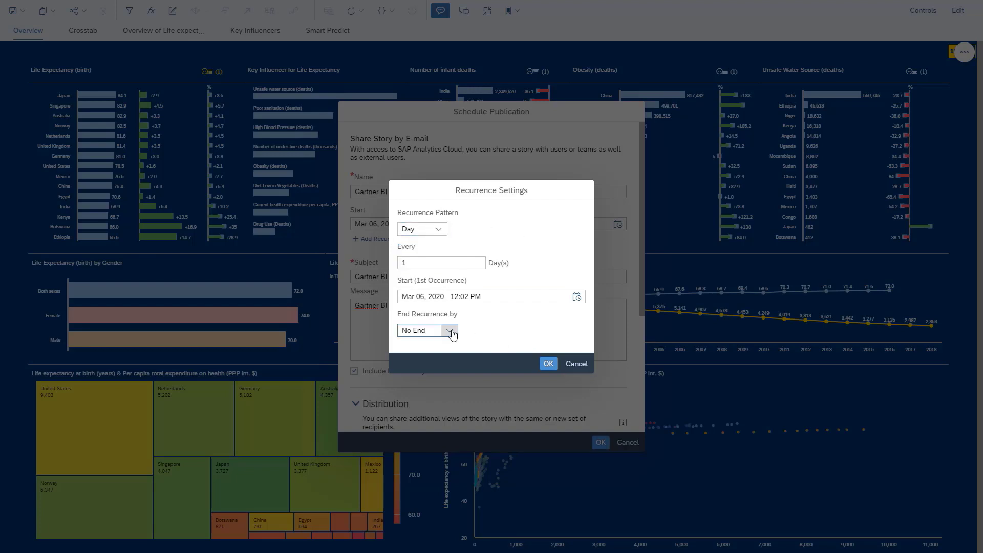
click(499, 336)
click(546, 364)
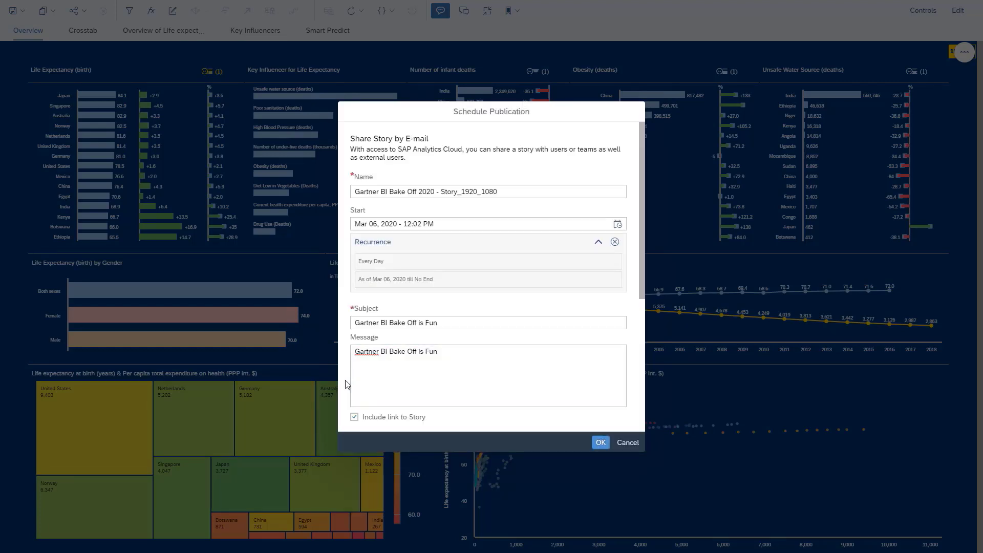
- Add the Gartner BI Bake Off Demo team as SAP Analytics Cloud recipient of View 1
scroll(347, 384, down, 4)
click(407, 318)
text(gart)
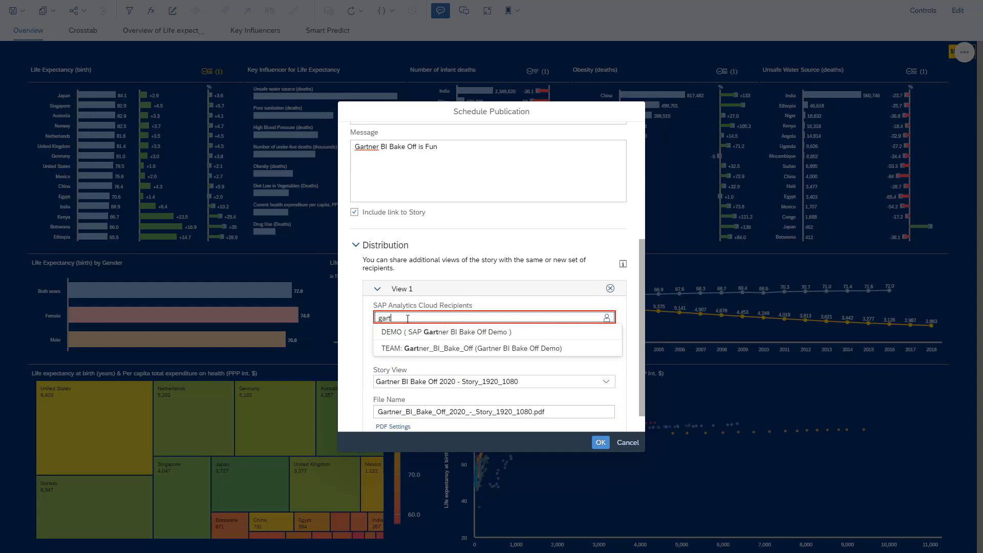
click(406, 348)
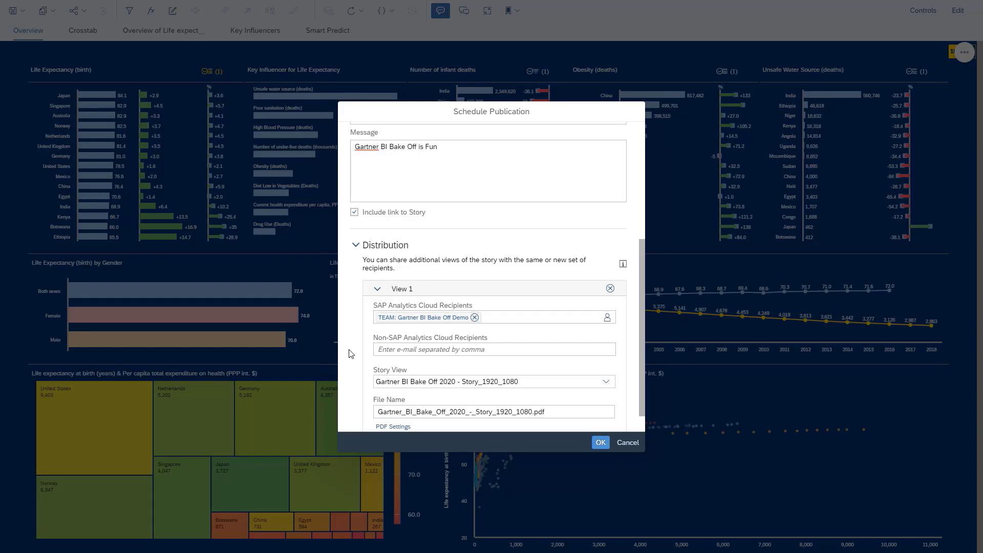
- Include an appendix in the PDF settings of View 1 and schedule the publication
scroll(351, 354, down, 1)
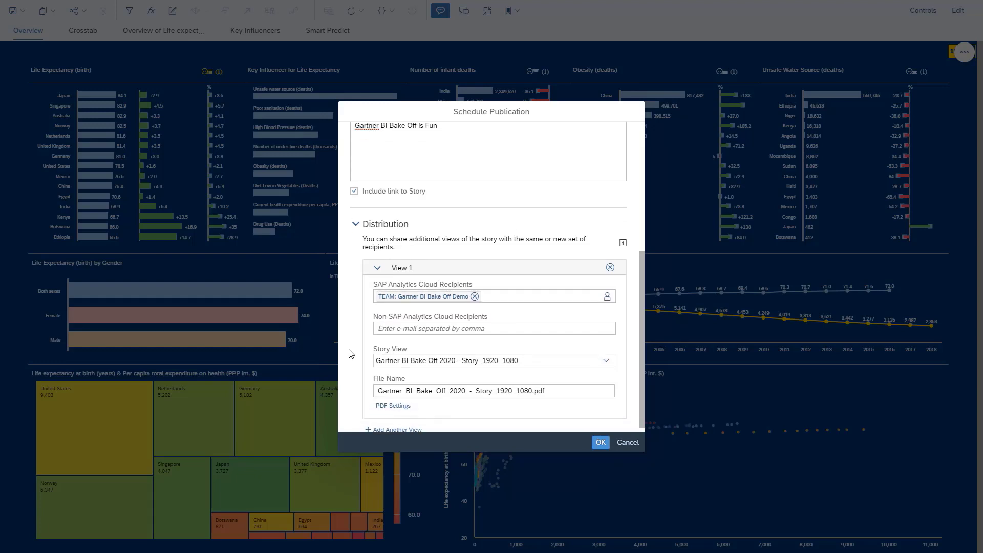
click(394, 401)
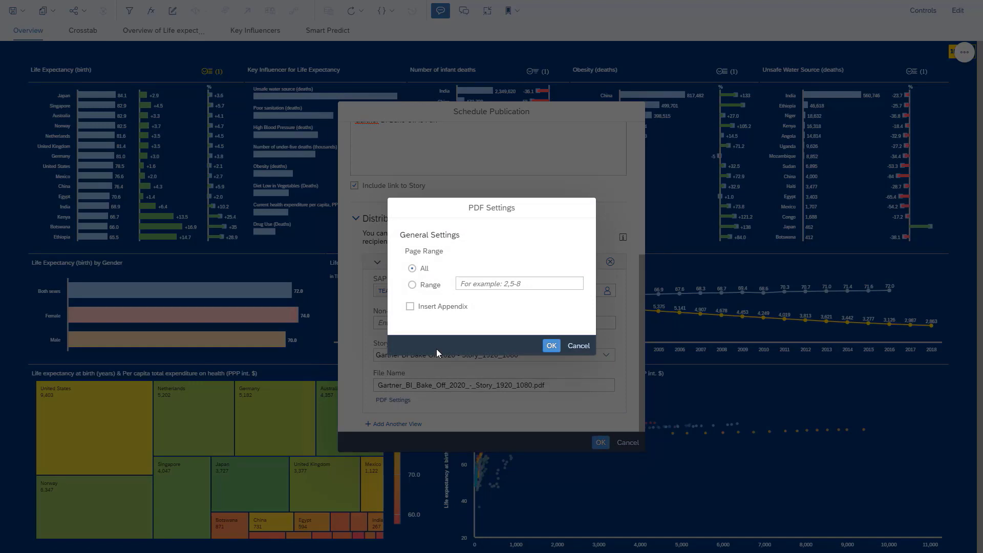
click(440, 307)
click(550, 345)
click(598, 447)
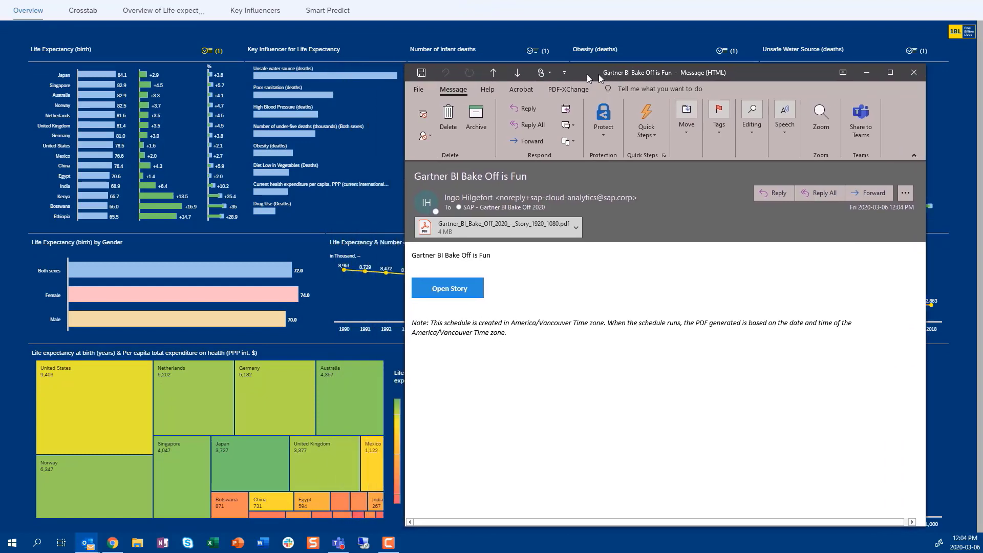
- Open the attached story PDF from the received "Gartner BI Bake Off is Fun" e-mail and look through its pages
drag(599, 75, 617, 75)
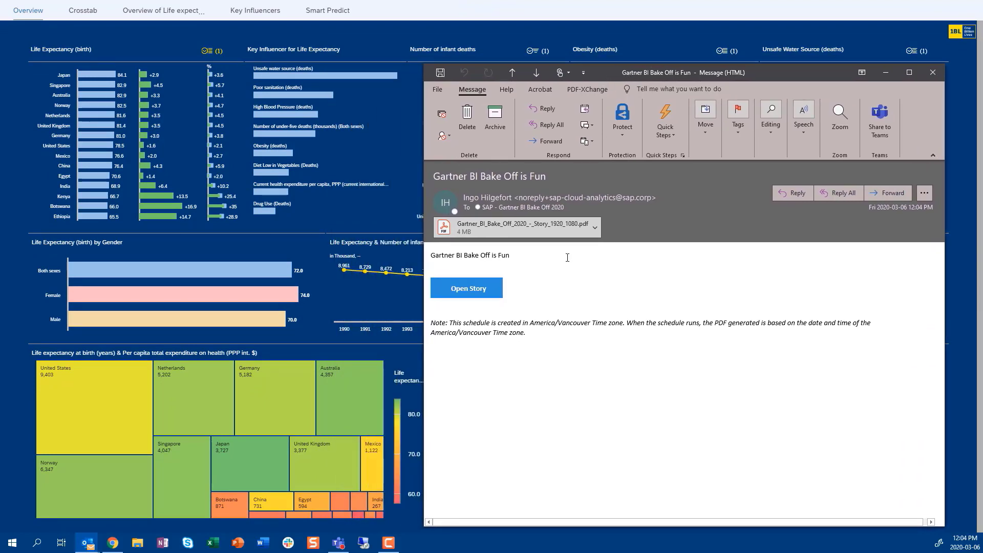
click(512, 226)
double_click(514, 228)
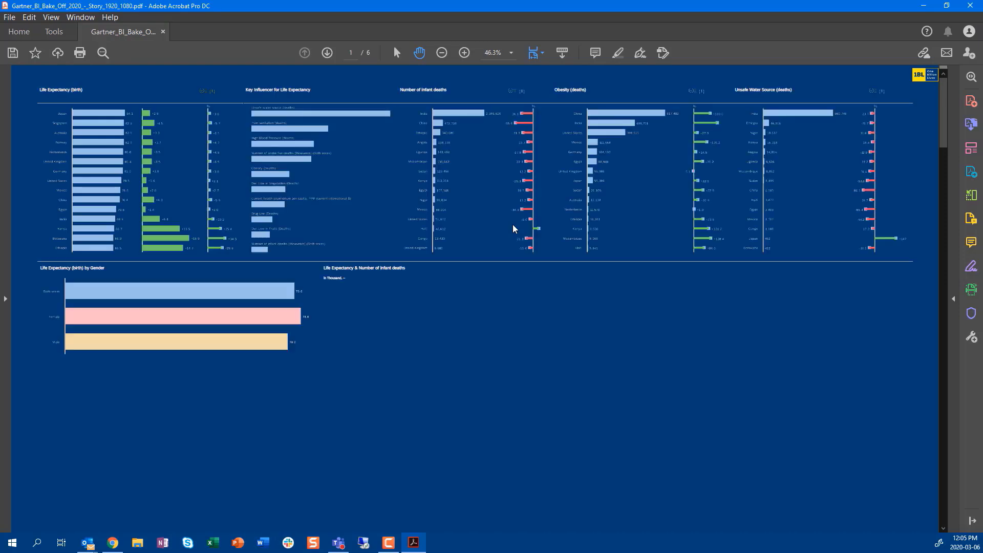
scroll(519, 234, down, 5)
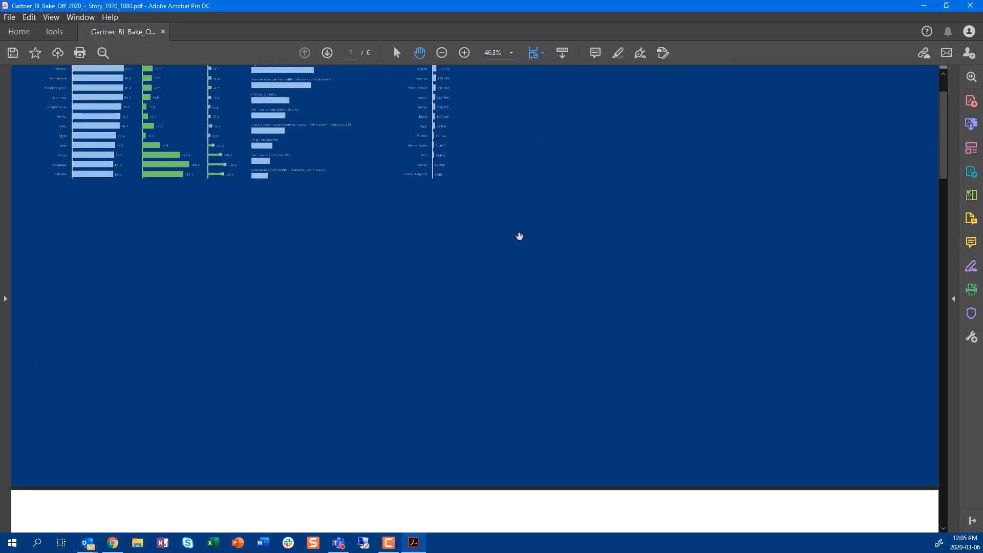
- Look through the remaining story pages of the PDF up to the Appendix and enlarge the view there
scroll(519, 236, down, 10)
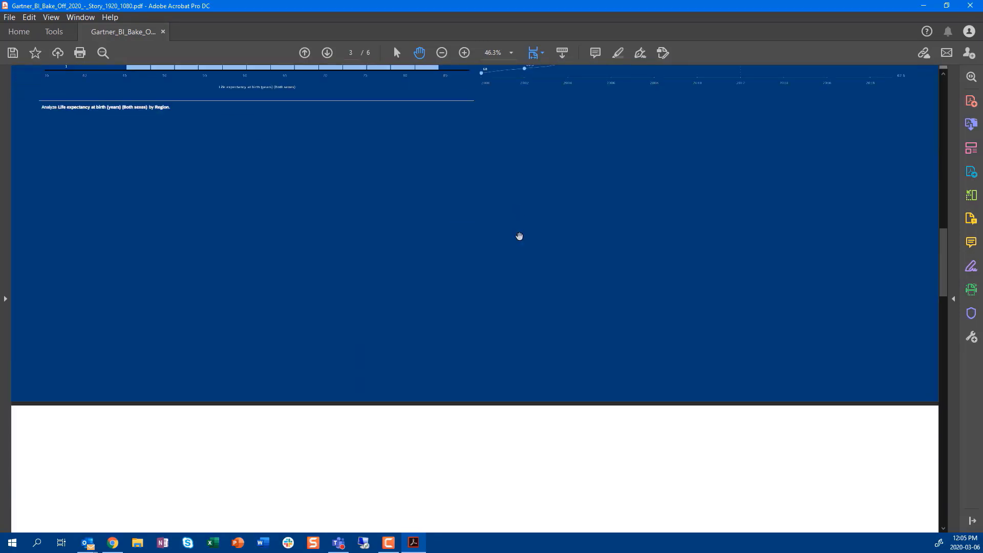
scroll(519, 236, down, 10)
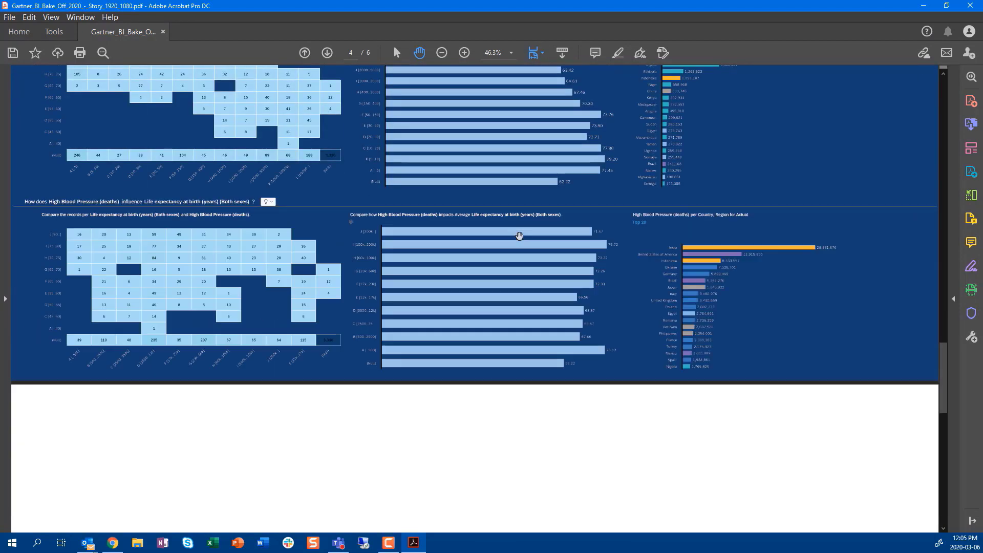
scroll(519, 236, down, 10)
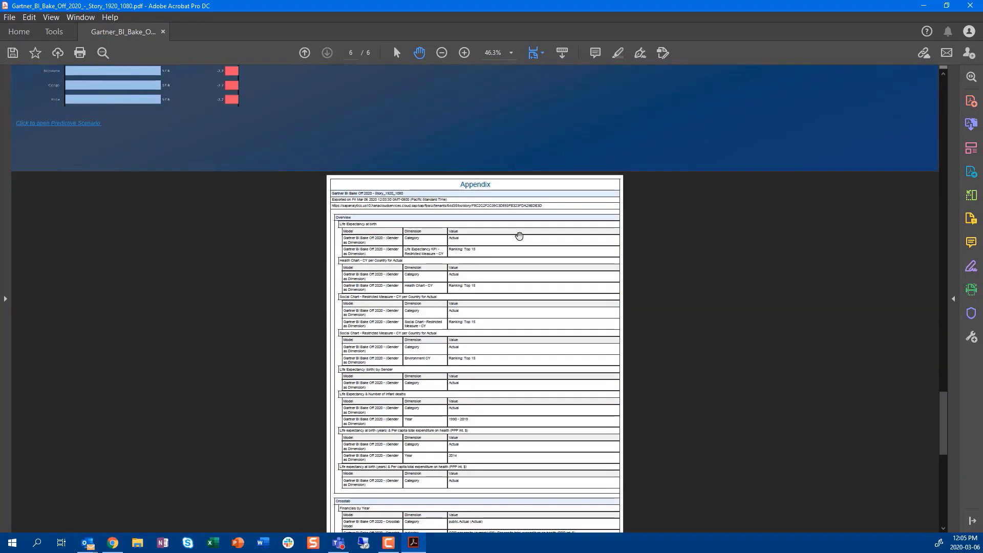
click(466, 54)
click(467, 57)
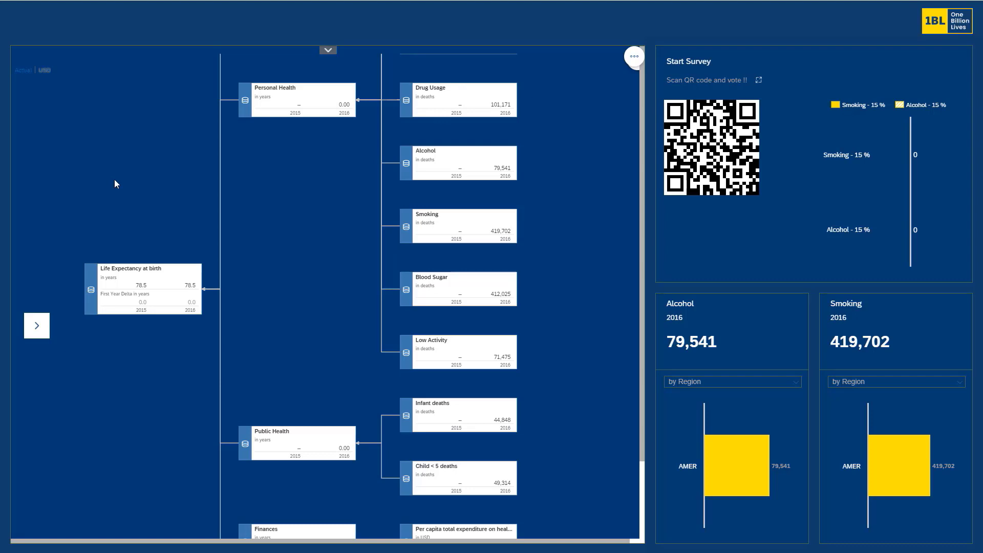
- Simulate a reduction of the Blood Sugar deaths to 288,418 in the Life Expectancy at birth value driver tree
scroll(115, 180, down, 2)
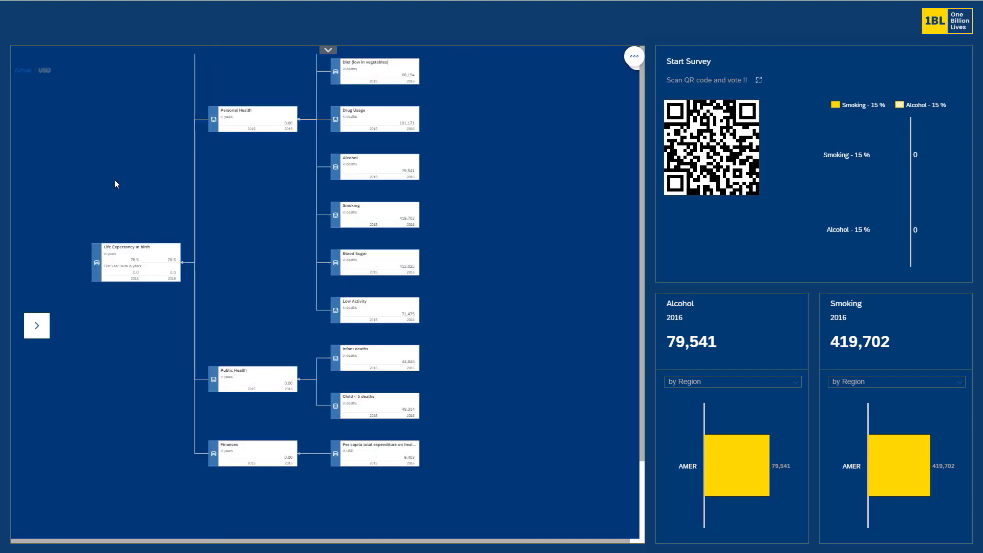
drag(127, 184, 151, 242)
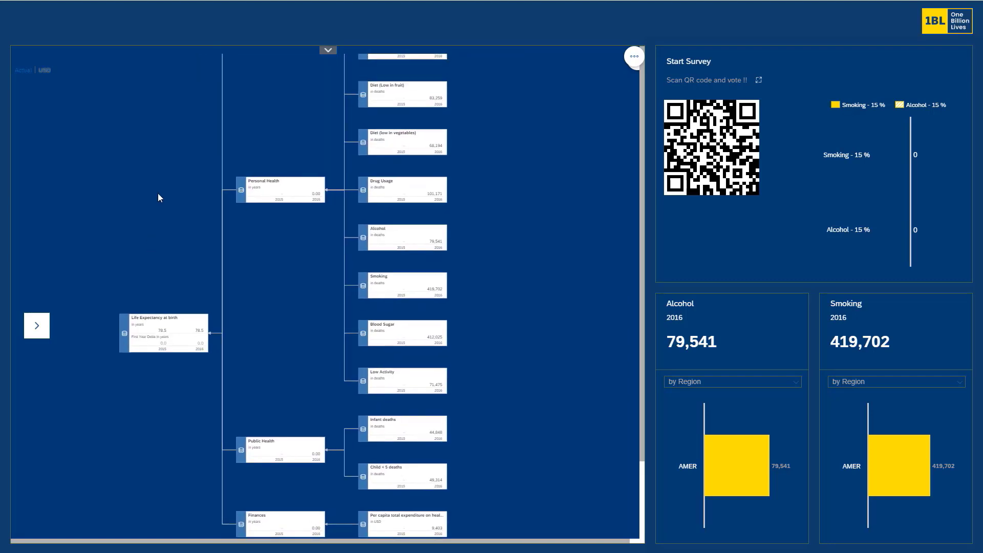
drag(172, 157, 114, 390)
scroll(118, 382, up, 1)
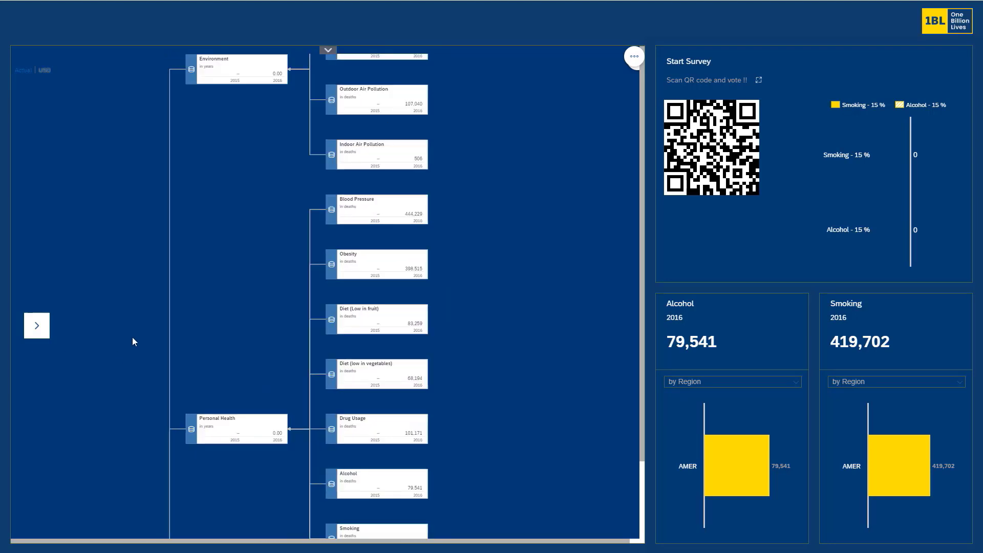
mouse_move(119, 270)
mouse_down()
mouse_move(105, 345)
mouse_move(179, 204)
mouse_move(179, 22)
mouse_move(169, 7)
mouse_up()
drag(129, 253, 129, 204)
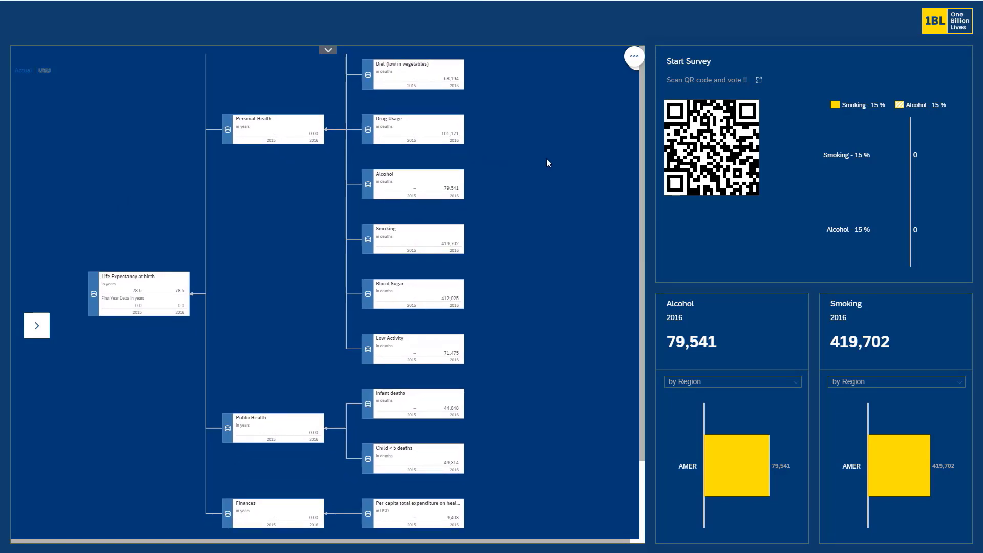
click(455, 302)
drag(454, 330, 411, 334)
click(454, 500)
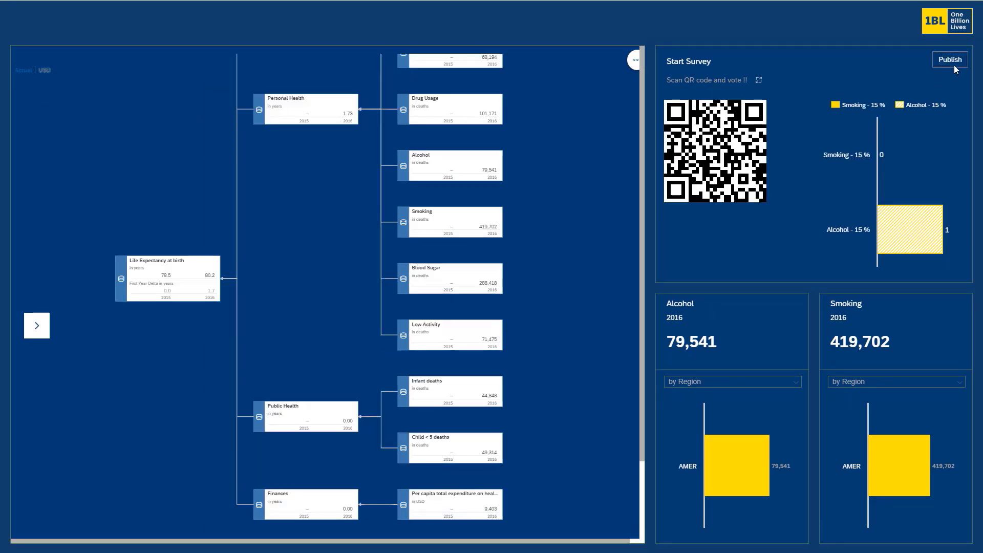
- Publish the Smoking and Alcohol survey vote from the Start Survey widget
click(954, 66)
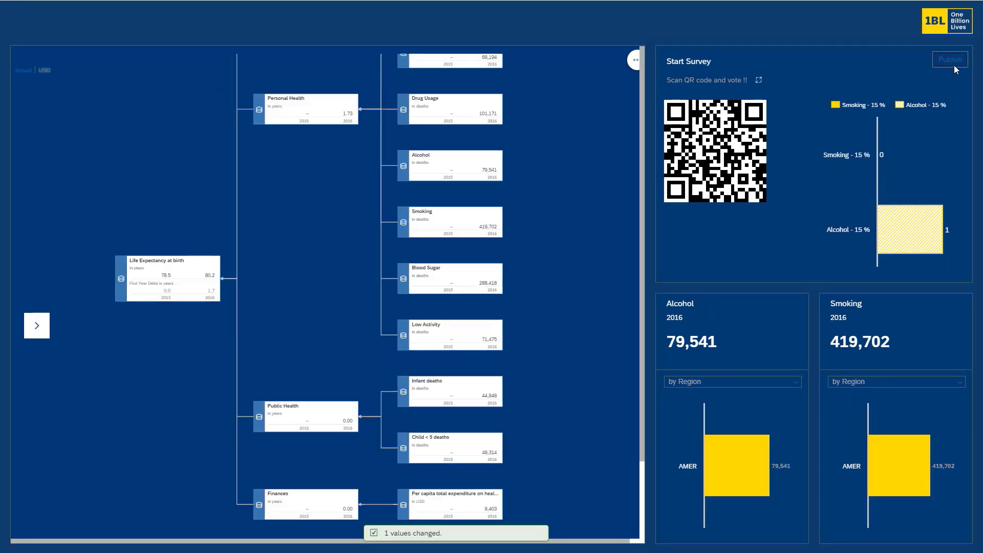